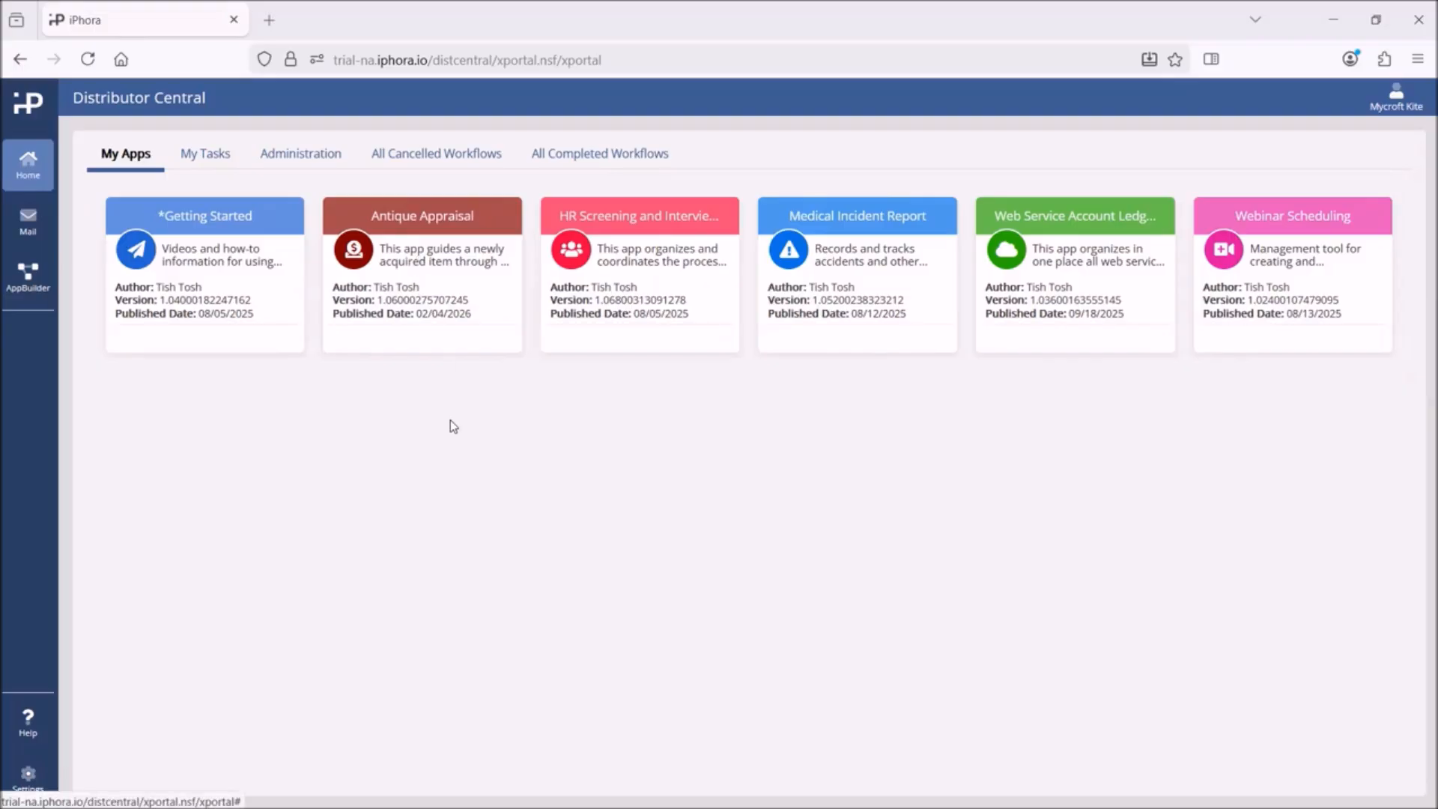
- In the Antique Appraisal app's user role assignment settings, give the Appraiser1 workflow role to the admin assistant
click(446, 258)
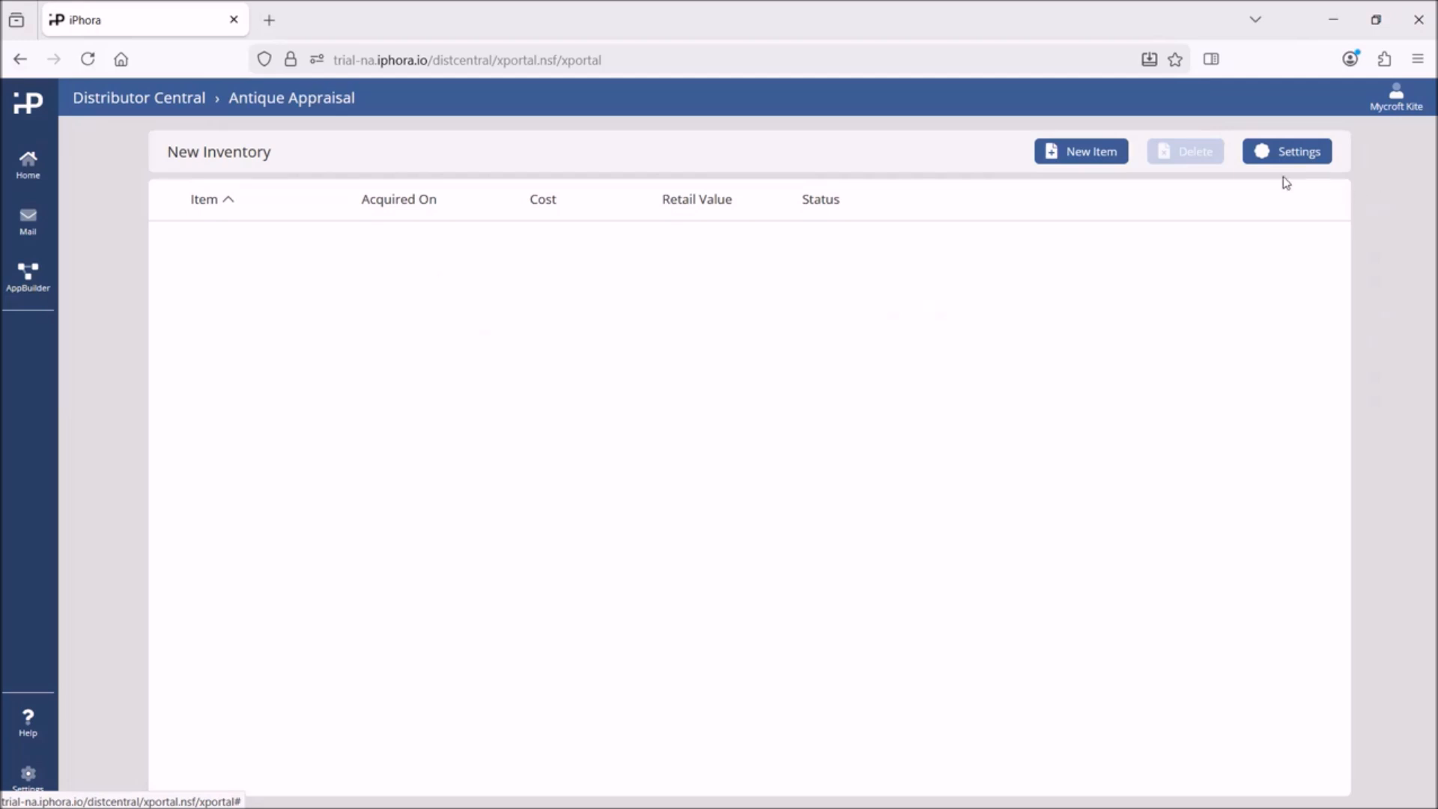
click(1297, 155)
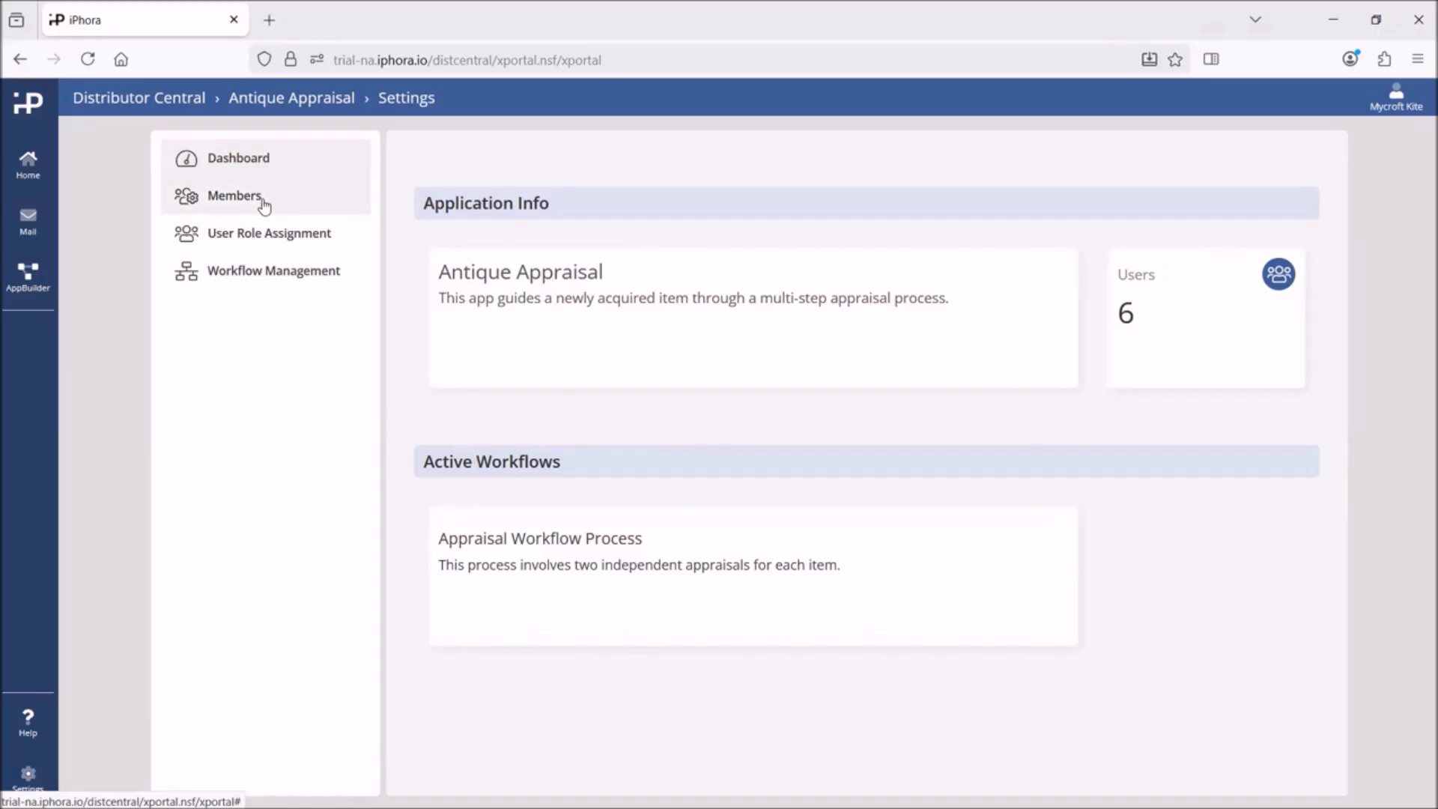
click(257, 236)
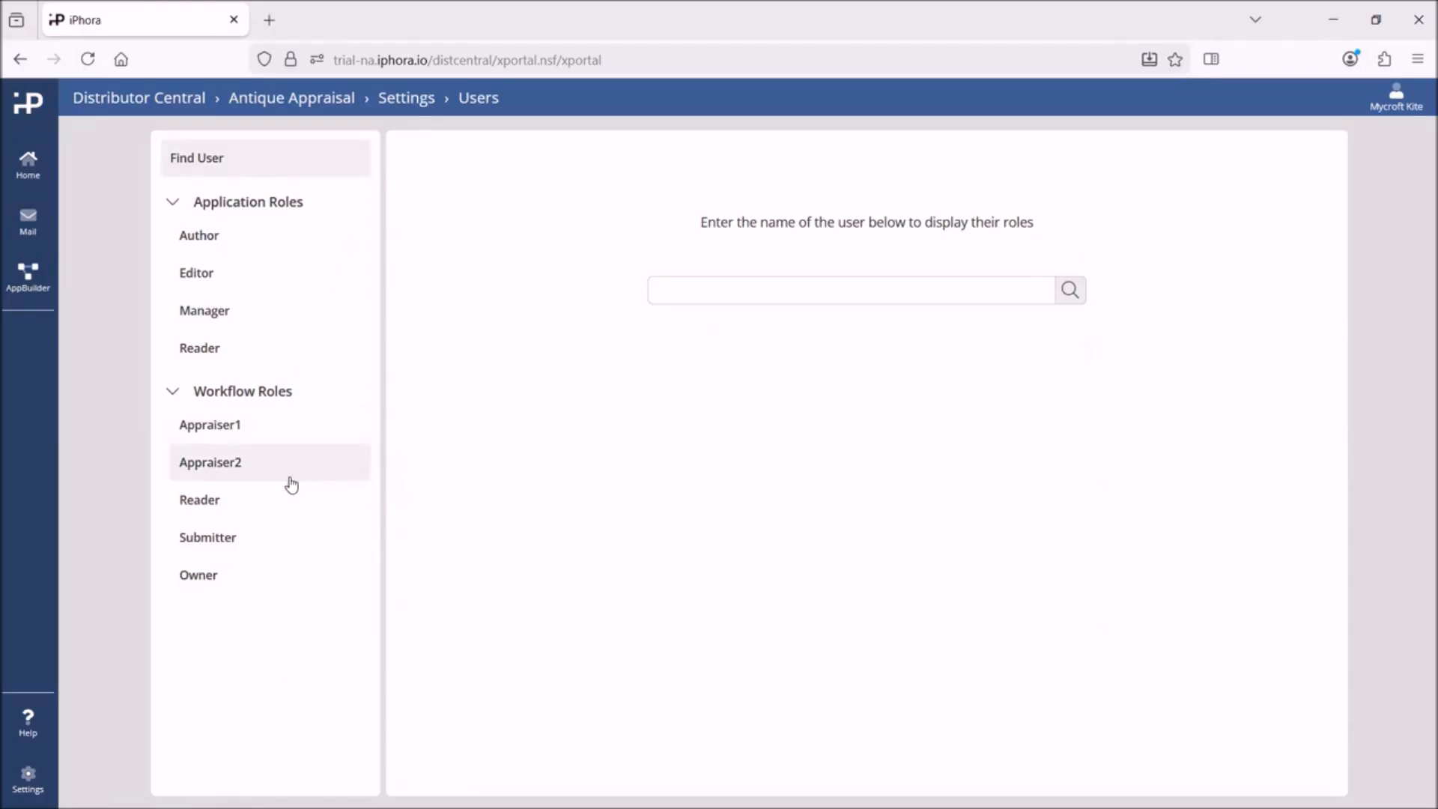
click(222, 428)
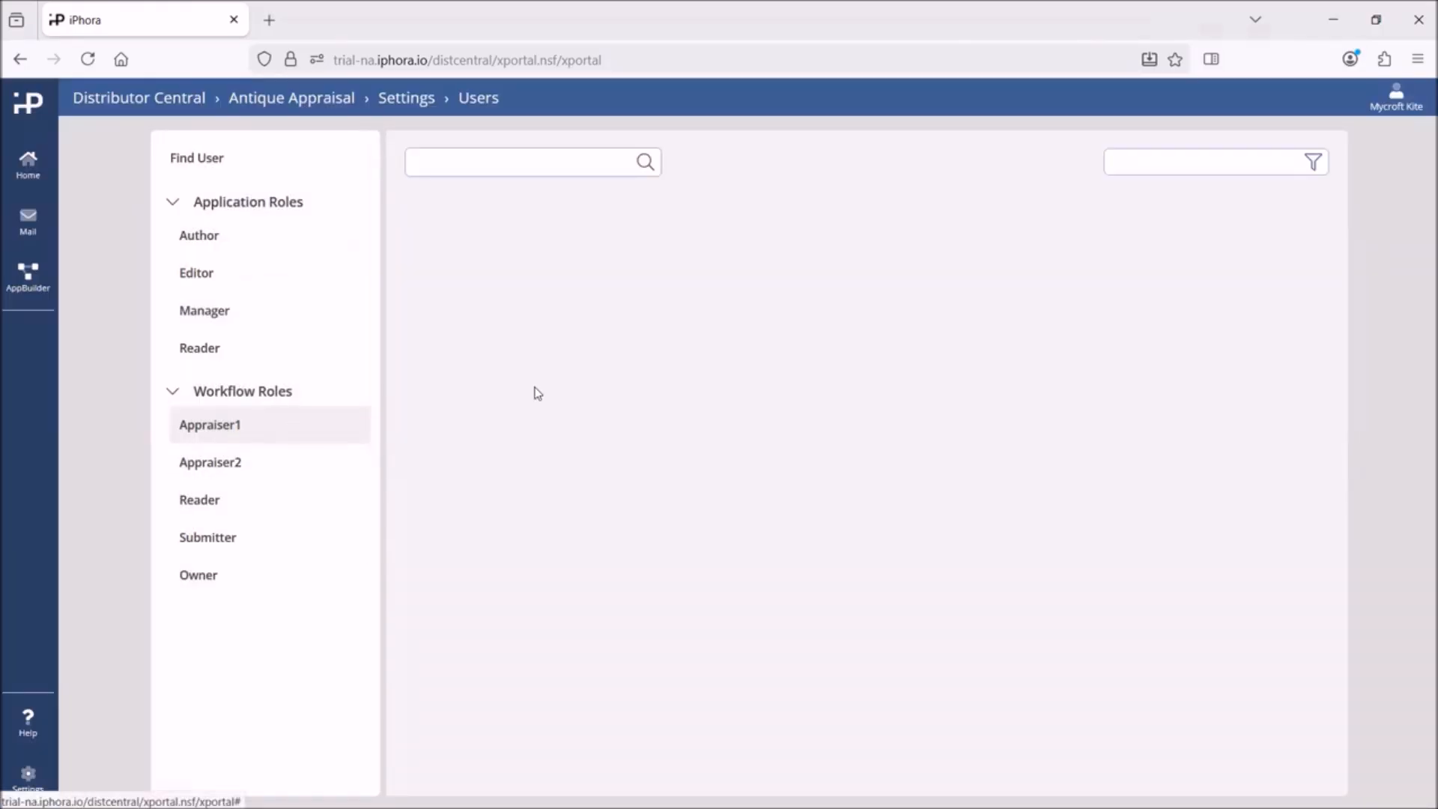
click(451, 163)
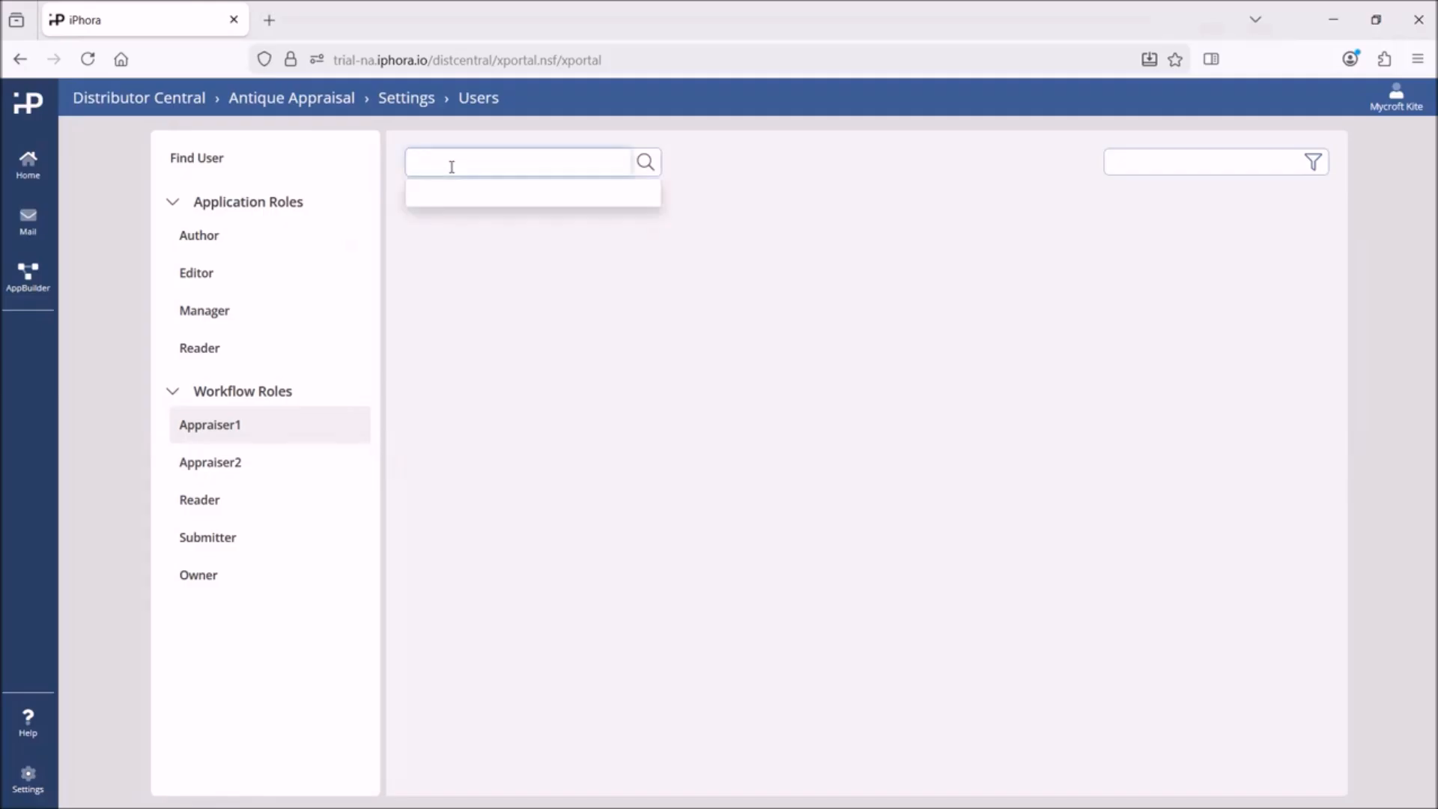
text(a)
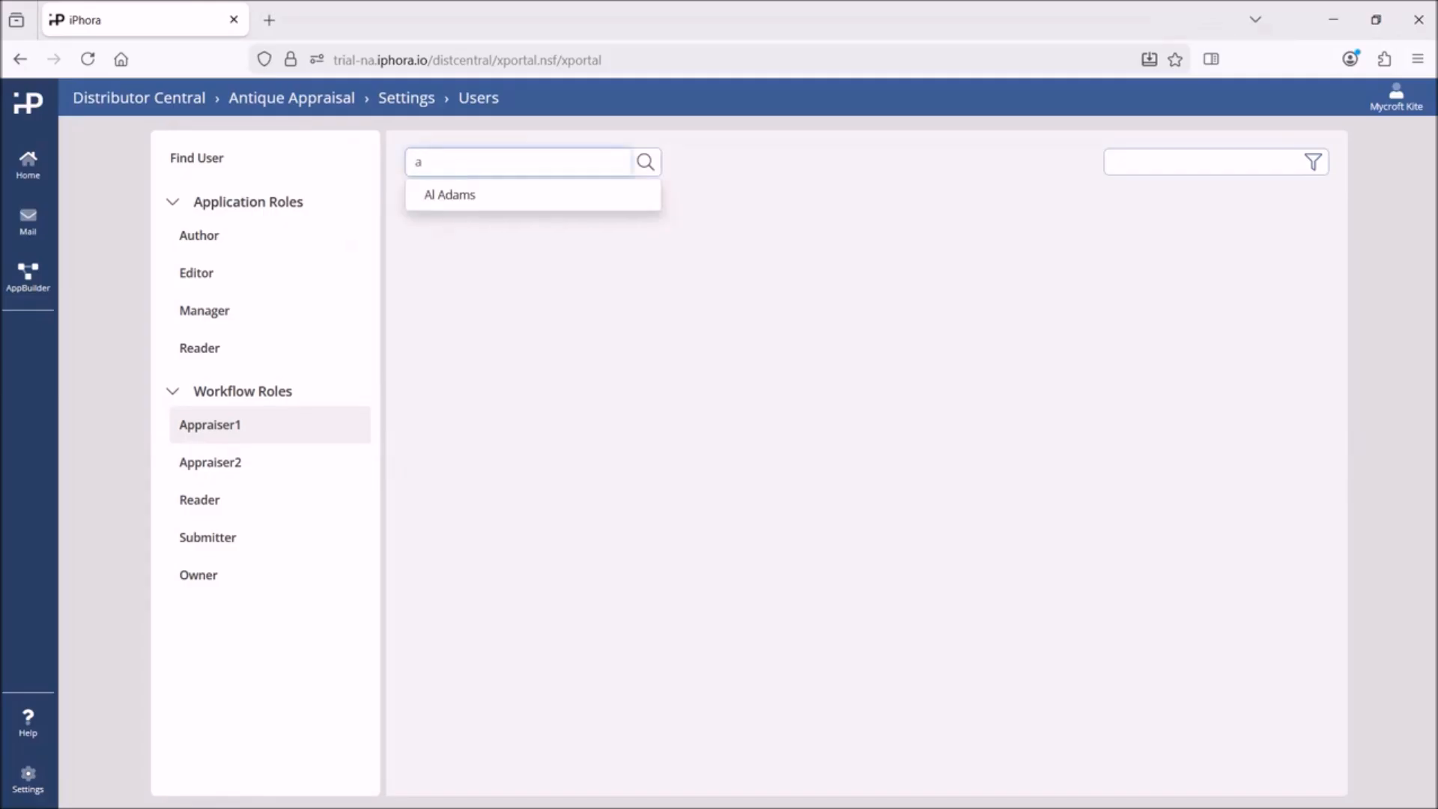
click(453, 198)
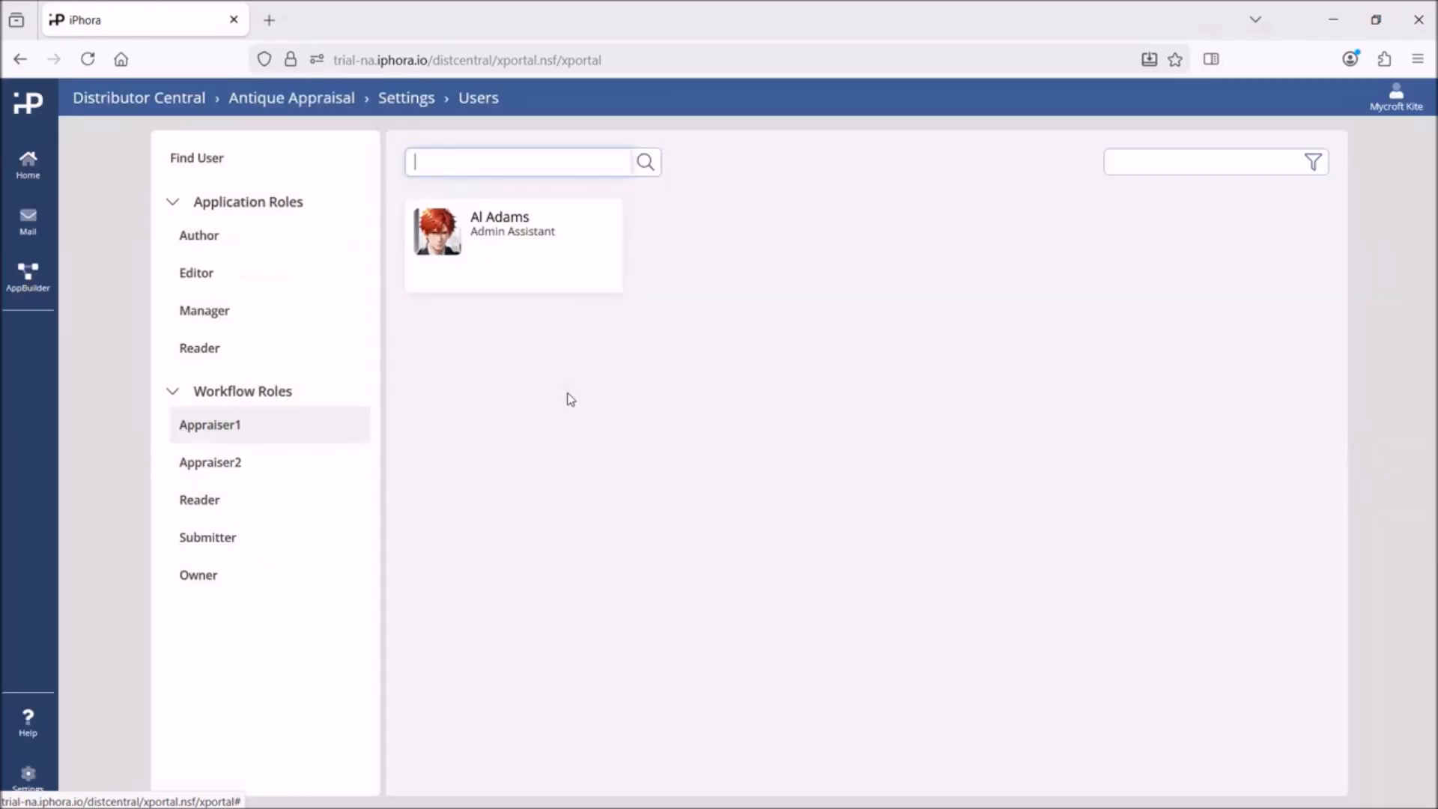
- Assign the account manager to the Appraiser2 workflow role
click(221, 465)
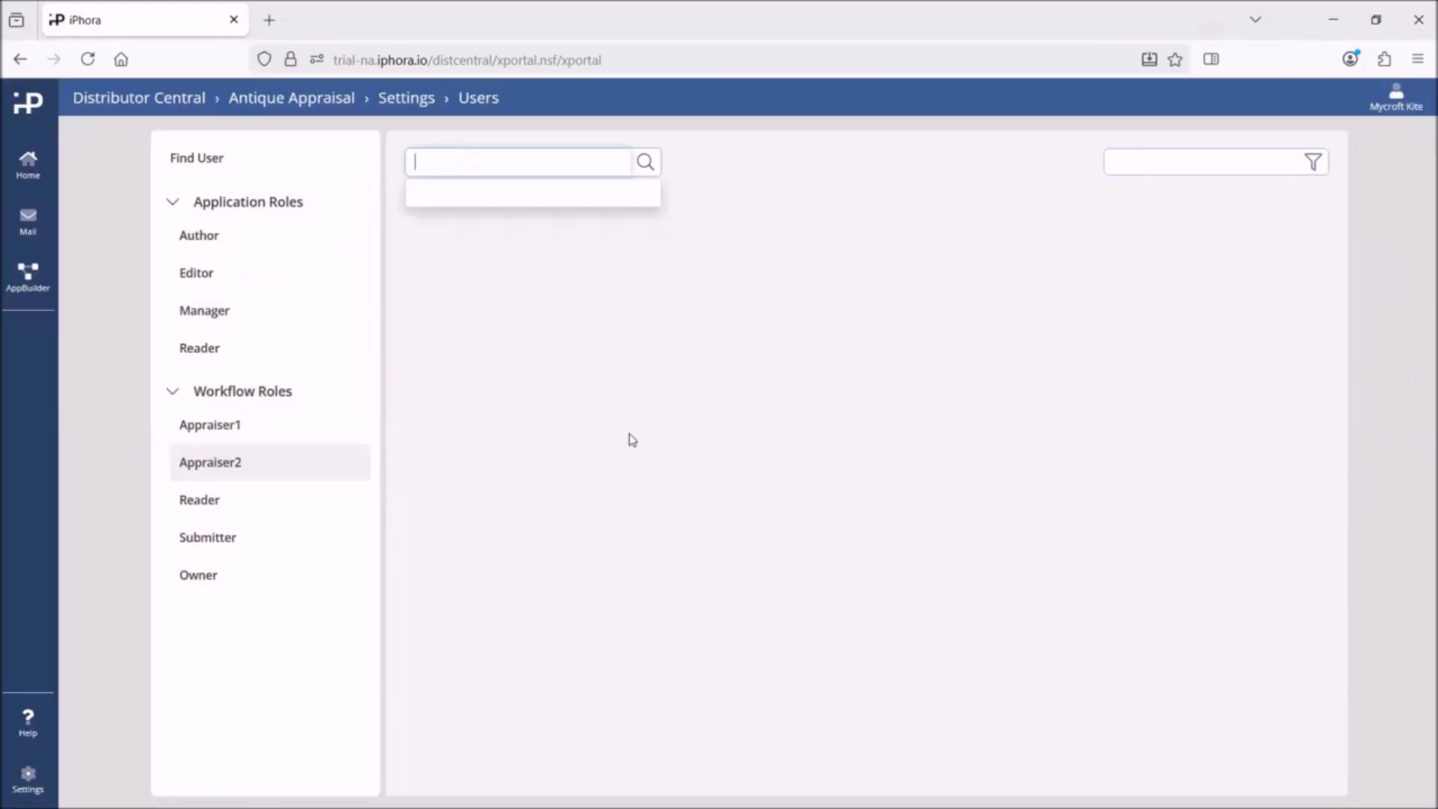
text(d)
click(470, 196)
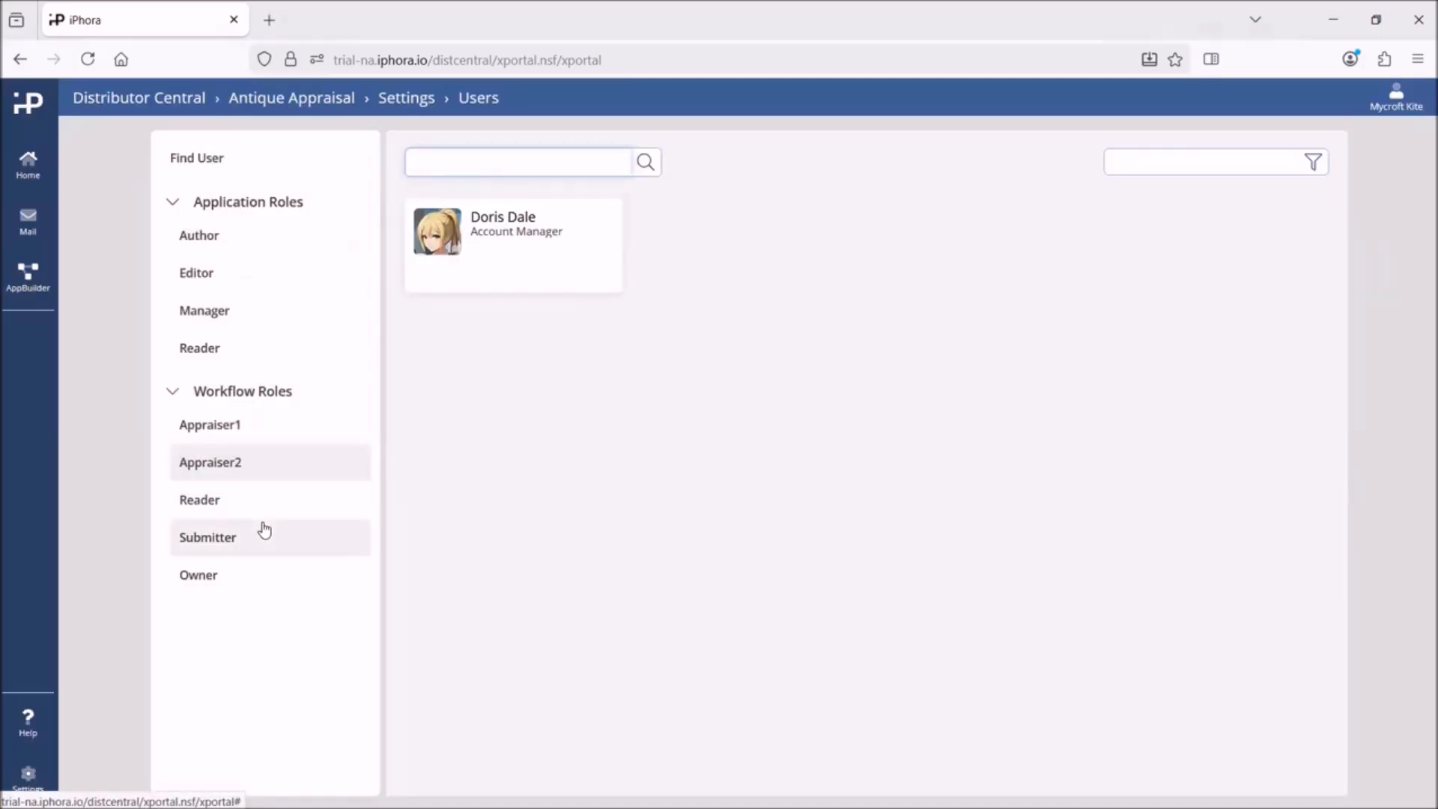
- Review who holds the Reader, Submitter and Owner workflow roles
click(195, 501)
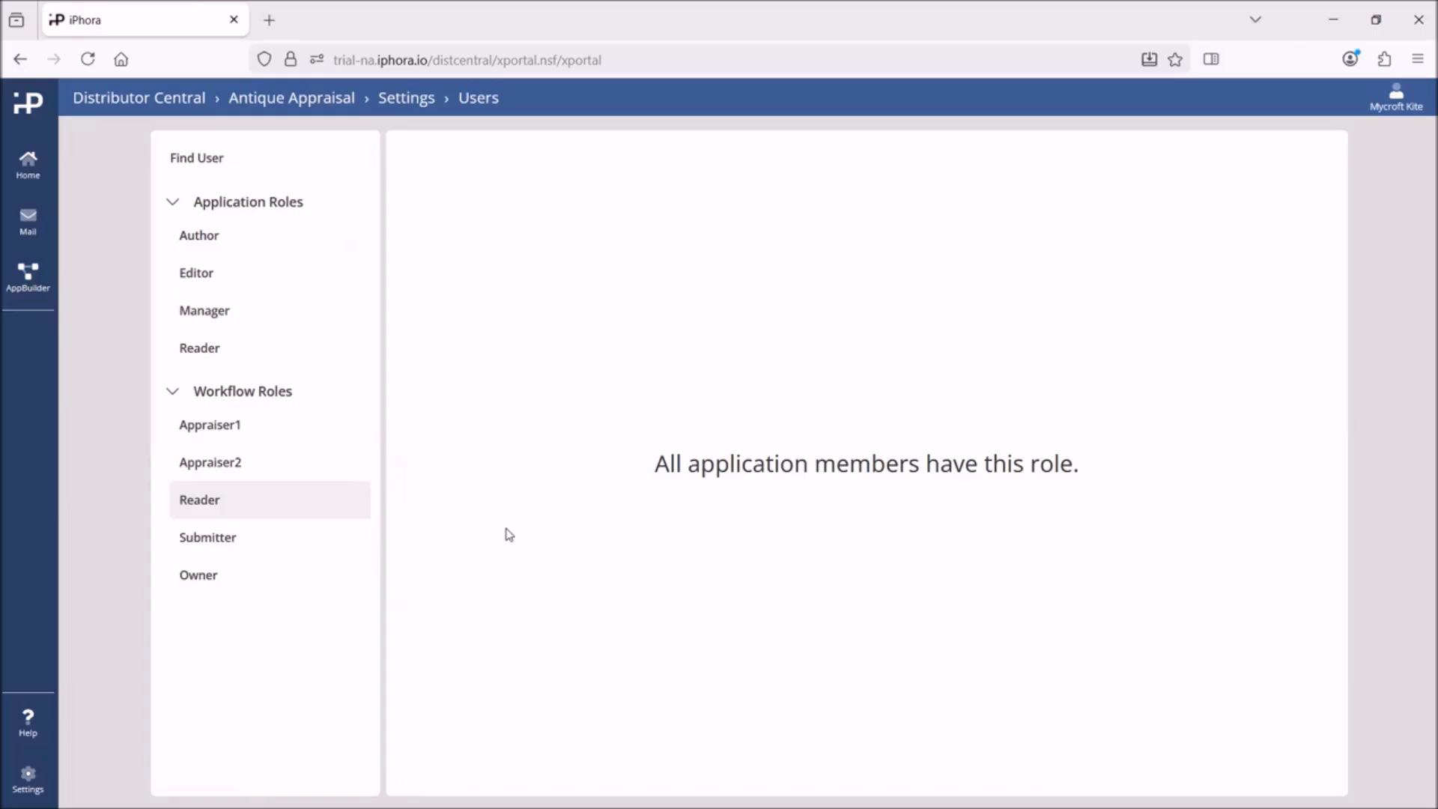
click(247, 537)
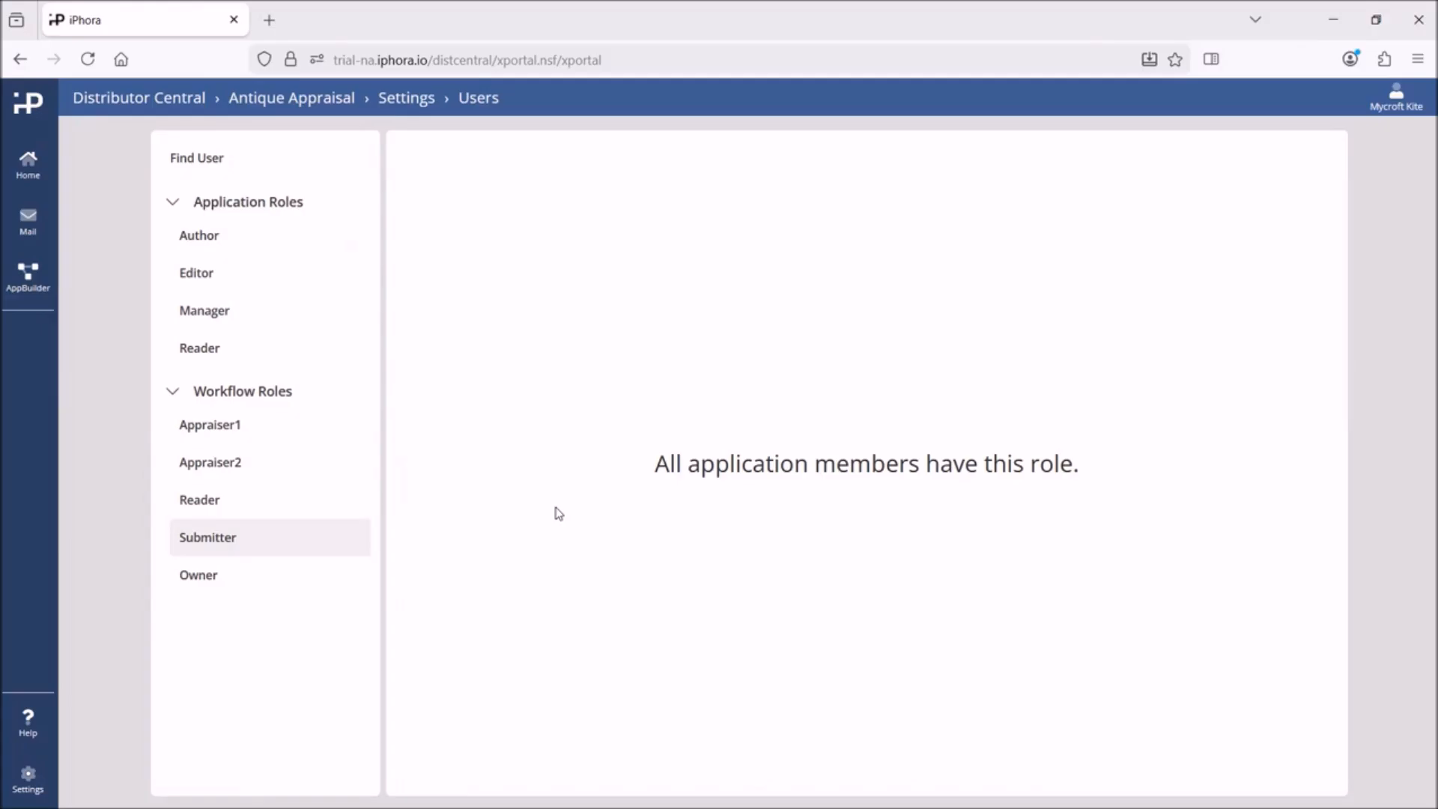
click(217, 575)
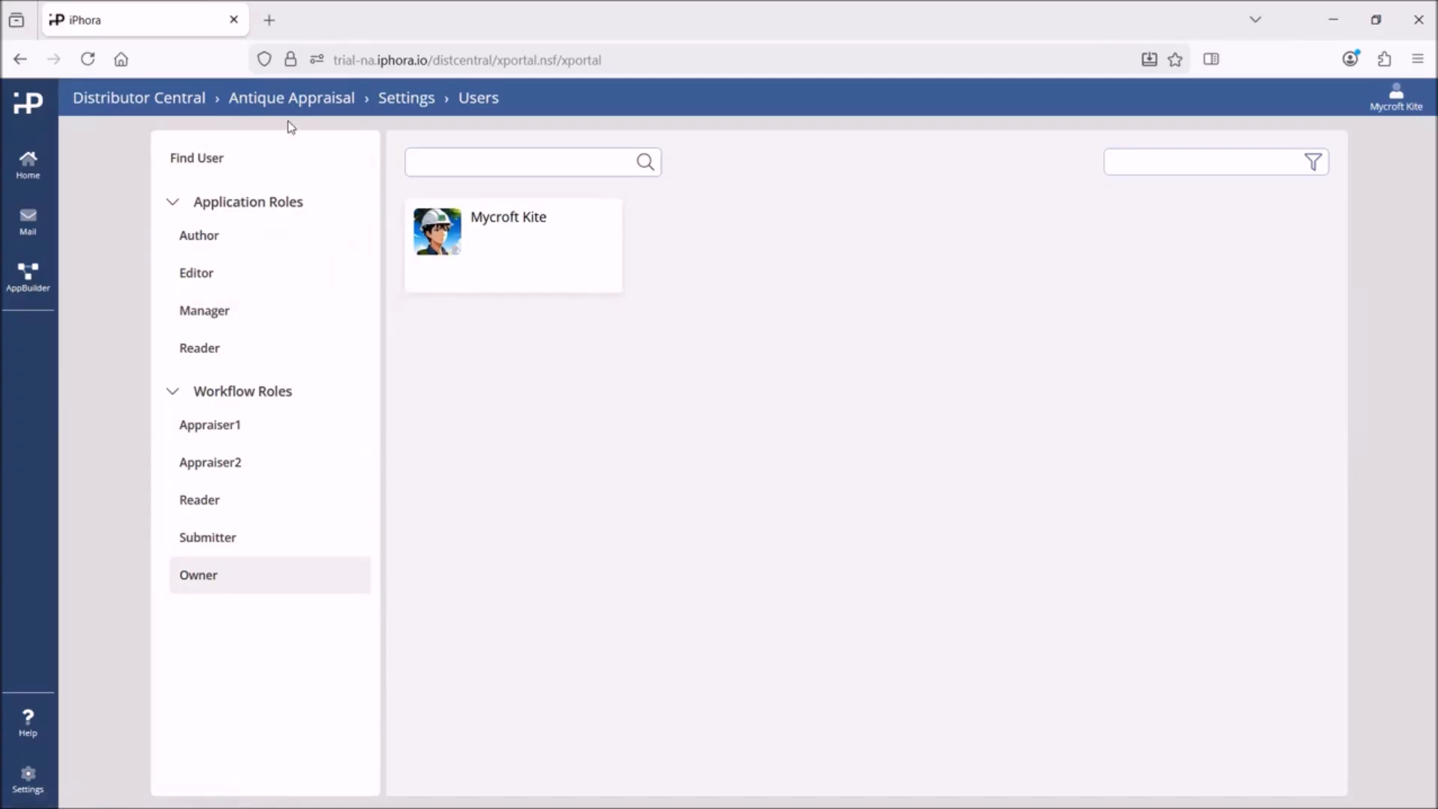
- Create a new inventory item named "Antique Brass Telescope", acquired by the signed-in manager on 02/03/2026
click(283, 100)
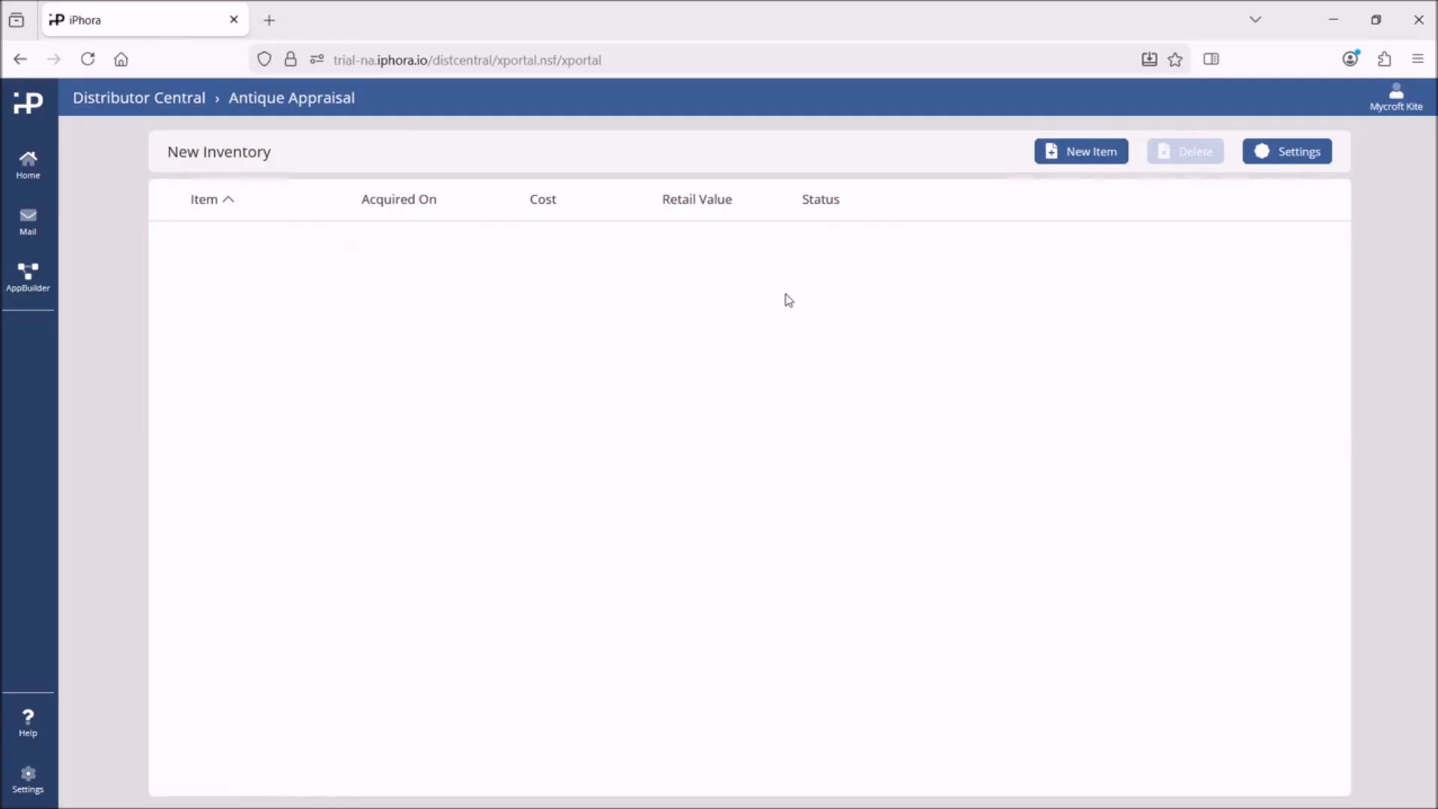
click(1085, 153)
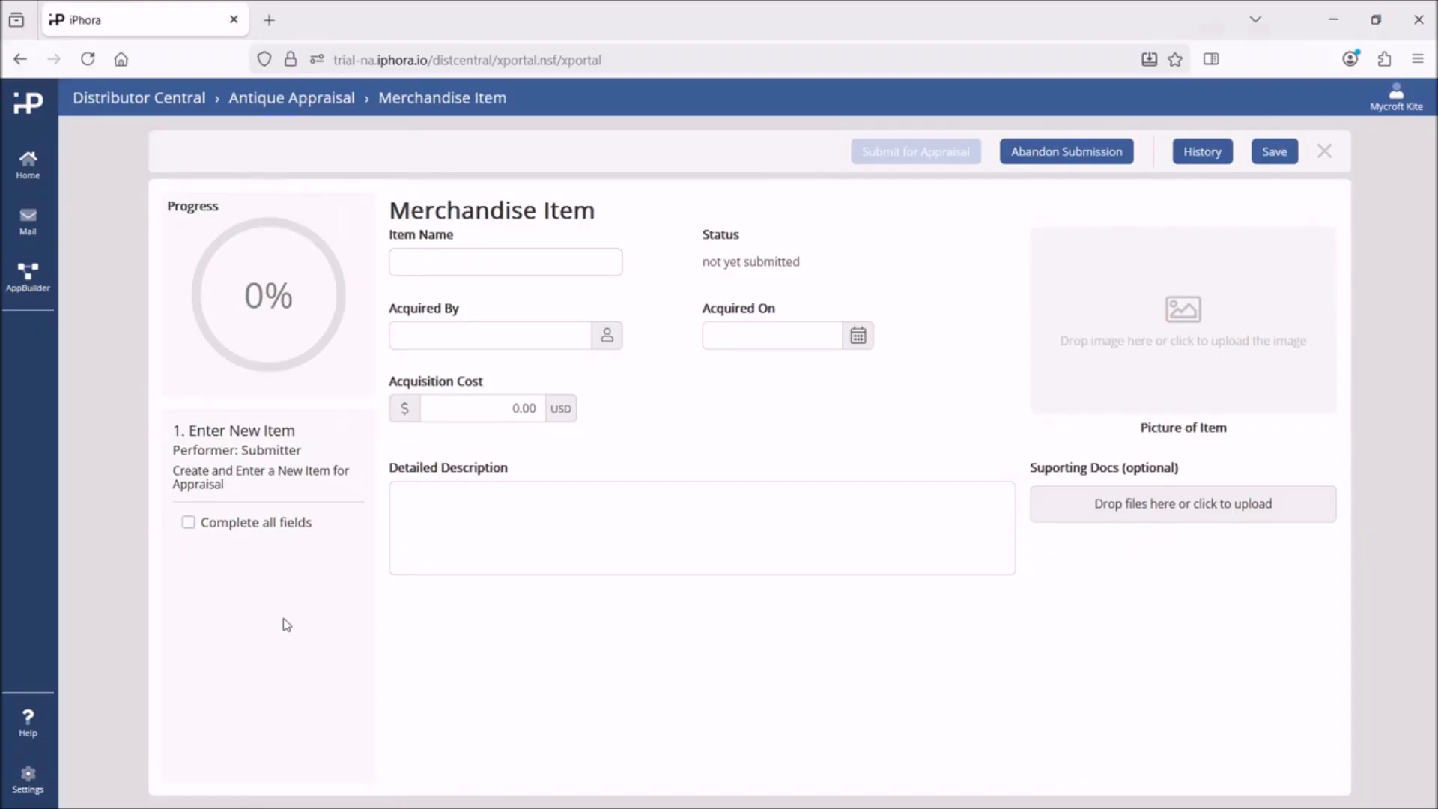
click(465, 256)
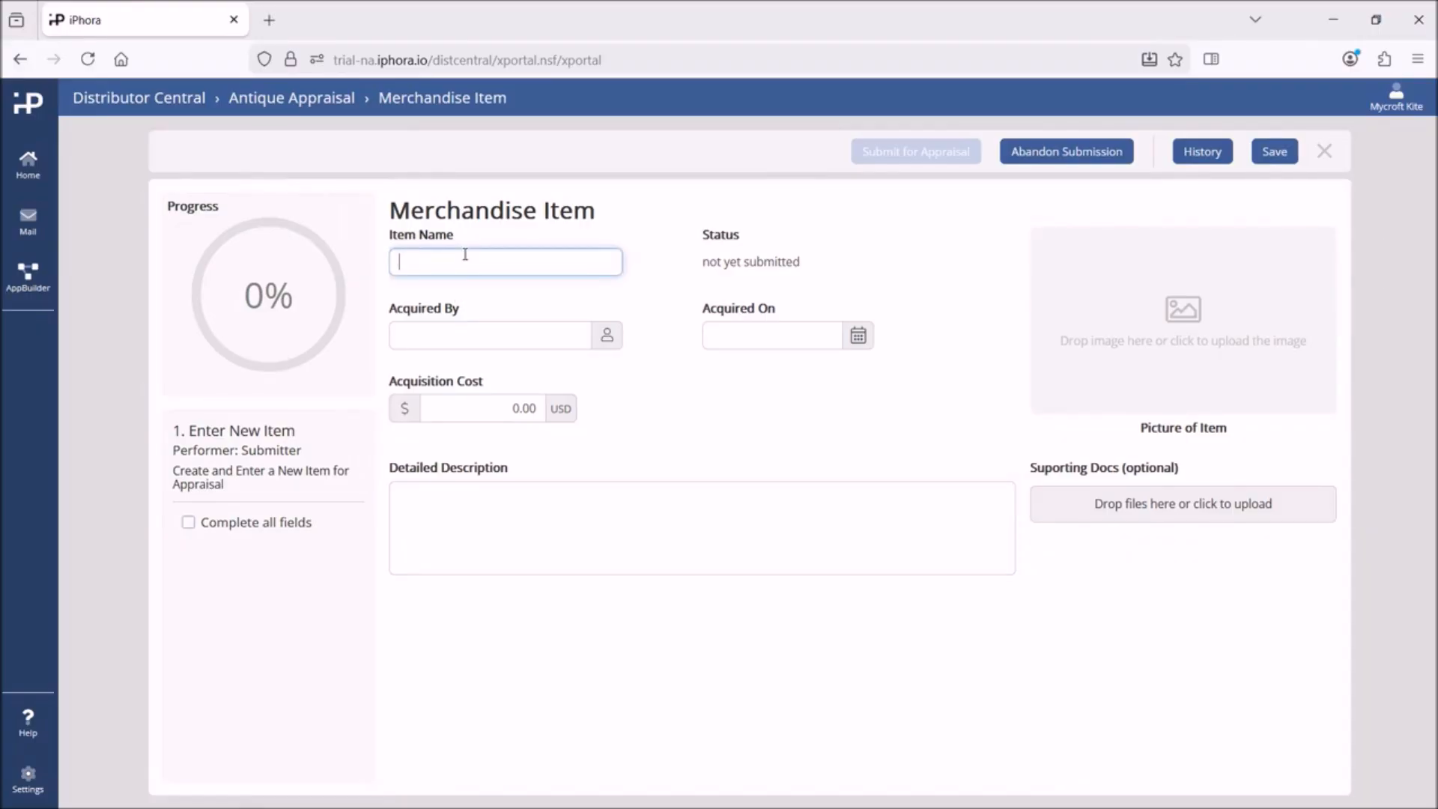
text(Antique Brass Telescope)
click(605, 336)
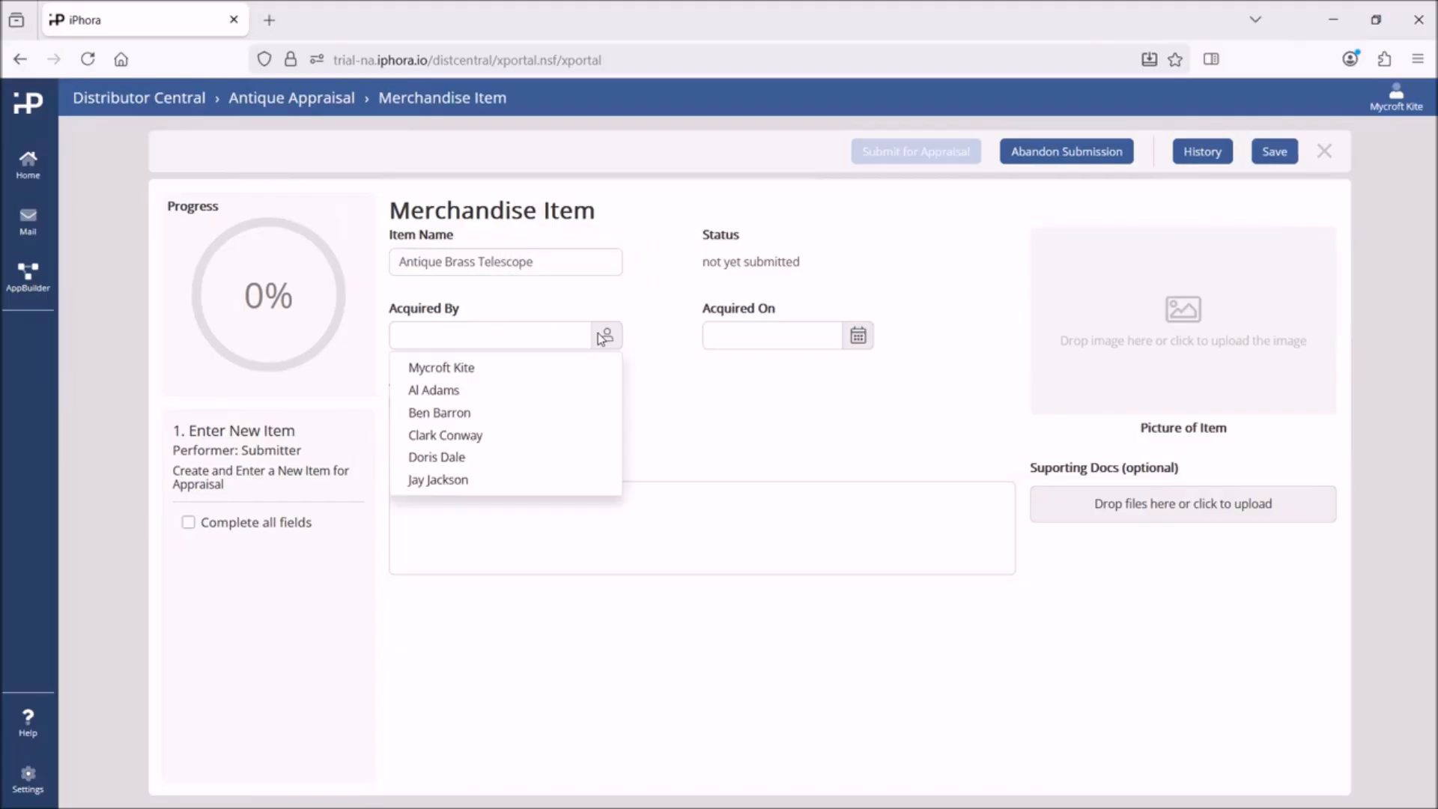
click(462, 370)
click(859, 338)
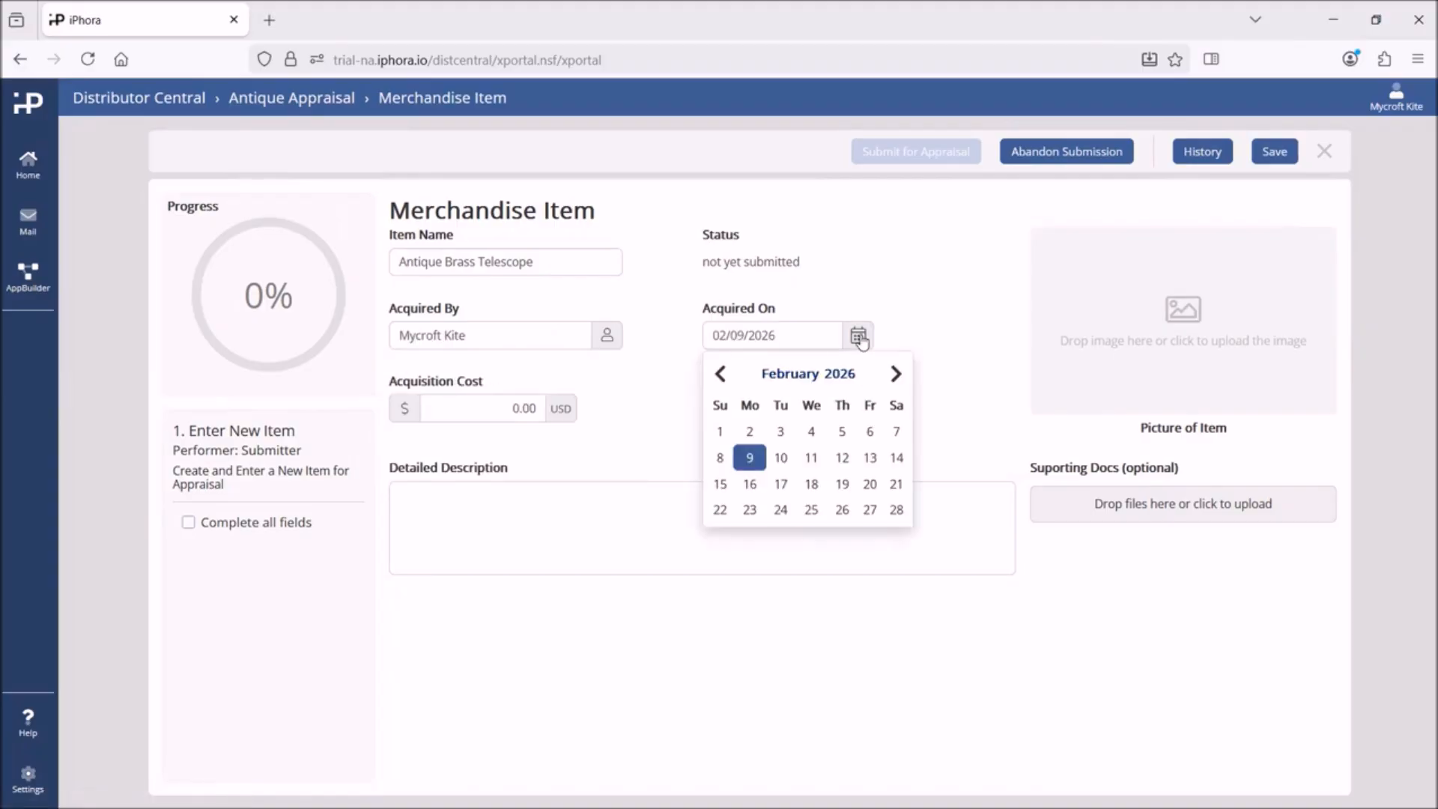
click(781, 432)
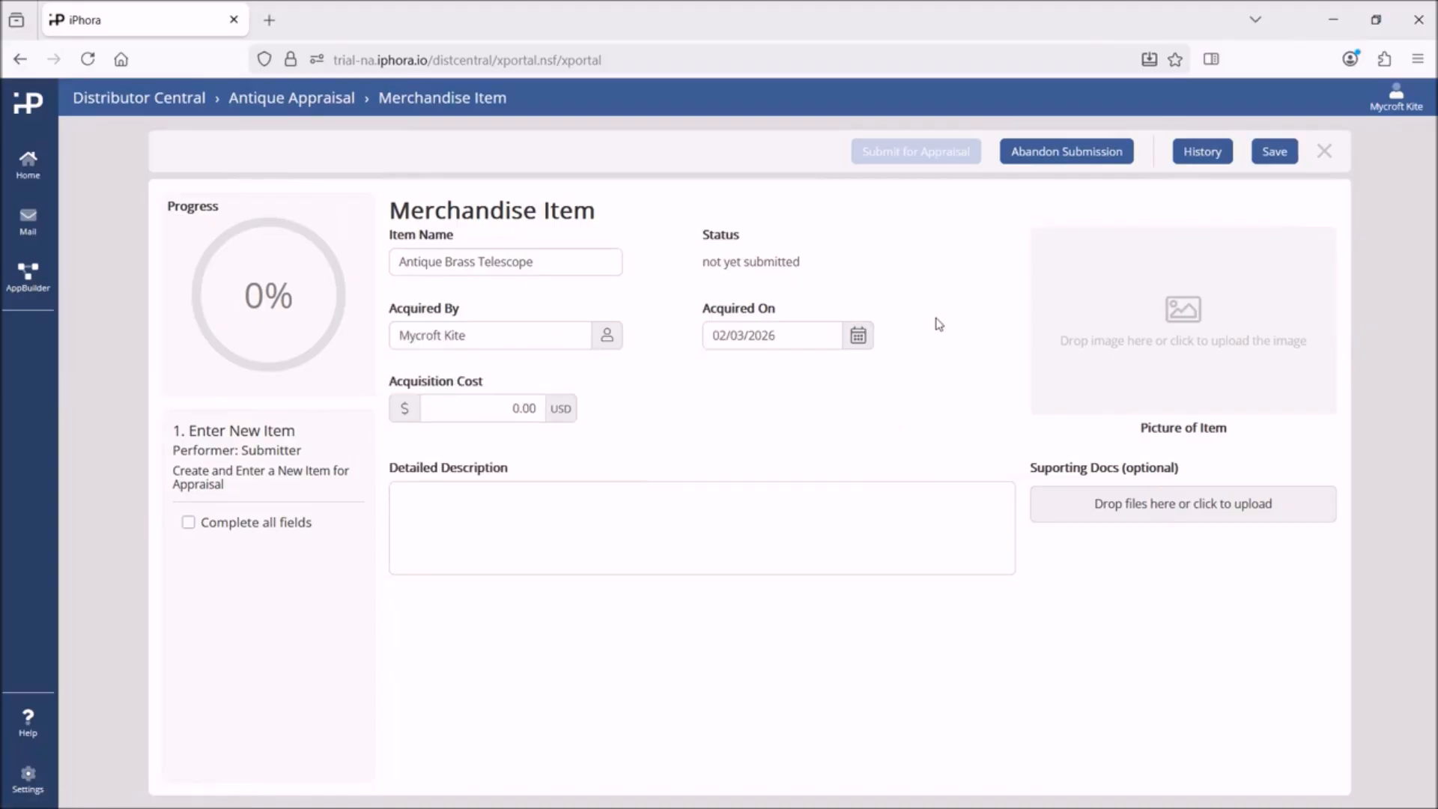
- Set the acquisition cost to 240.00 USD and enter the detailed description "Brass telescope circa 1890 with Clark optics."
click(491, 405)
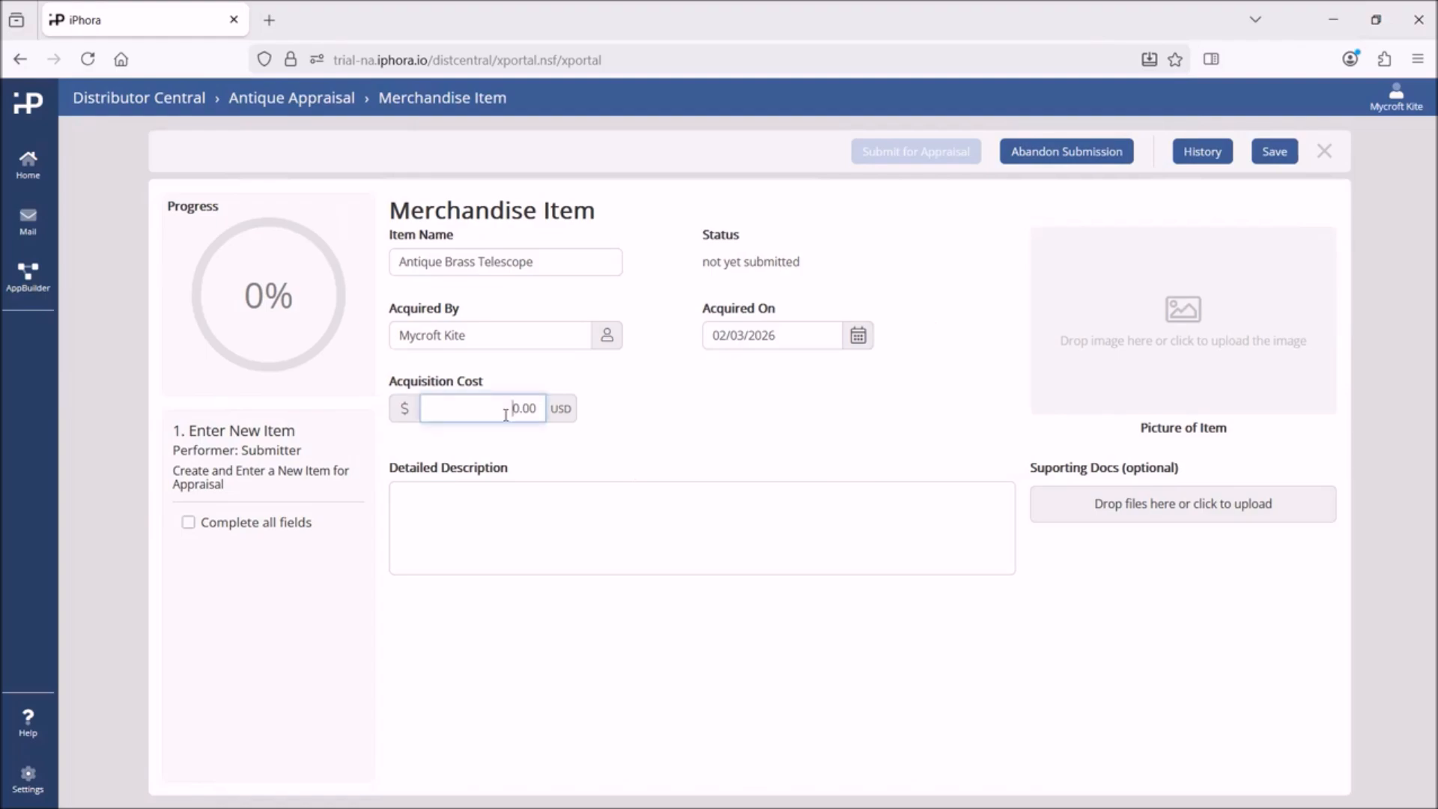
text(24)
click(536, 500)
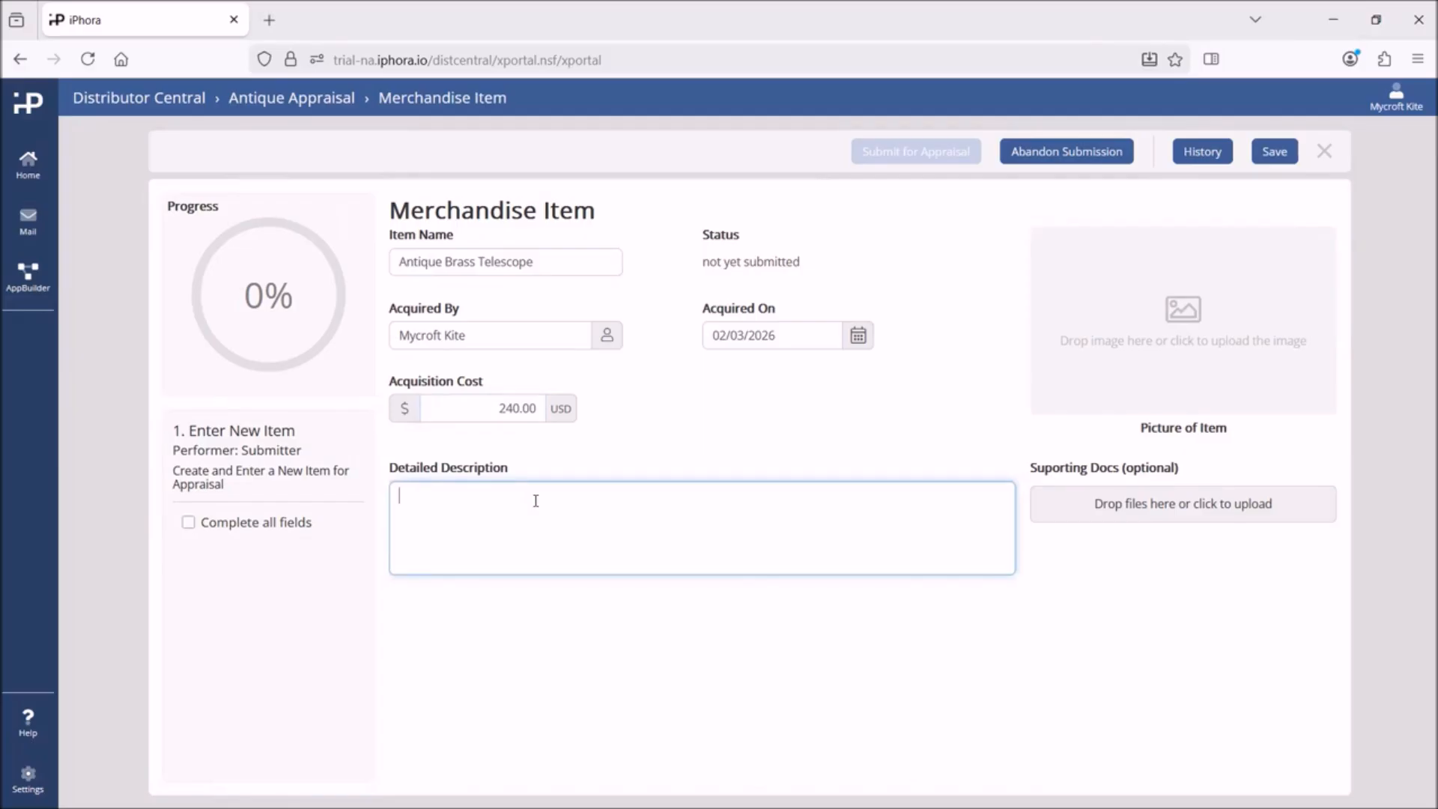
text(T)
key(BackSpace)
text(Brass telescope circa 1890 with Clark optics.)
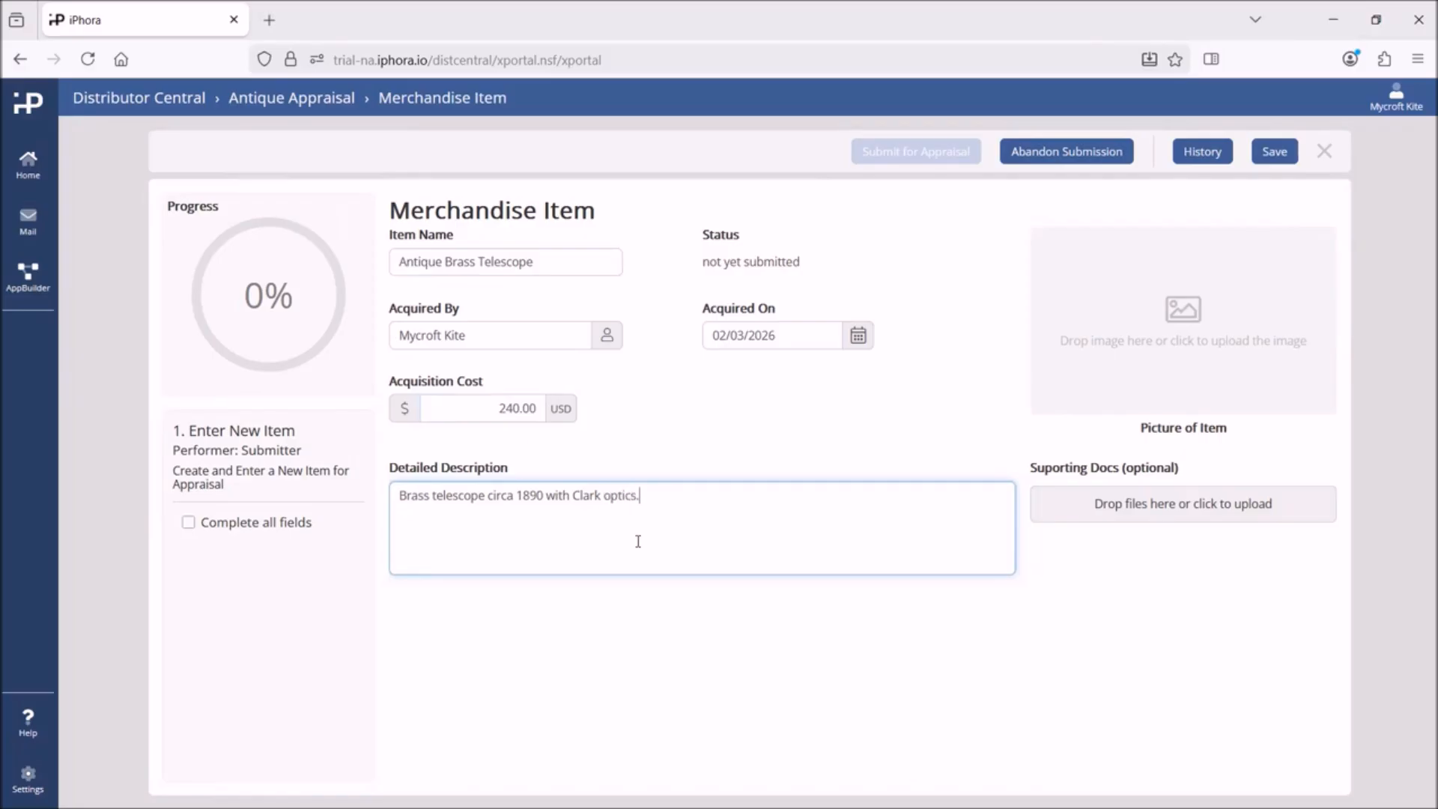
- Upload antique telescope.jpg as the item's picture and attach Balance Sheet.xlsx as a supporting document
click(1174, 317)
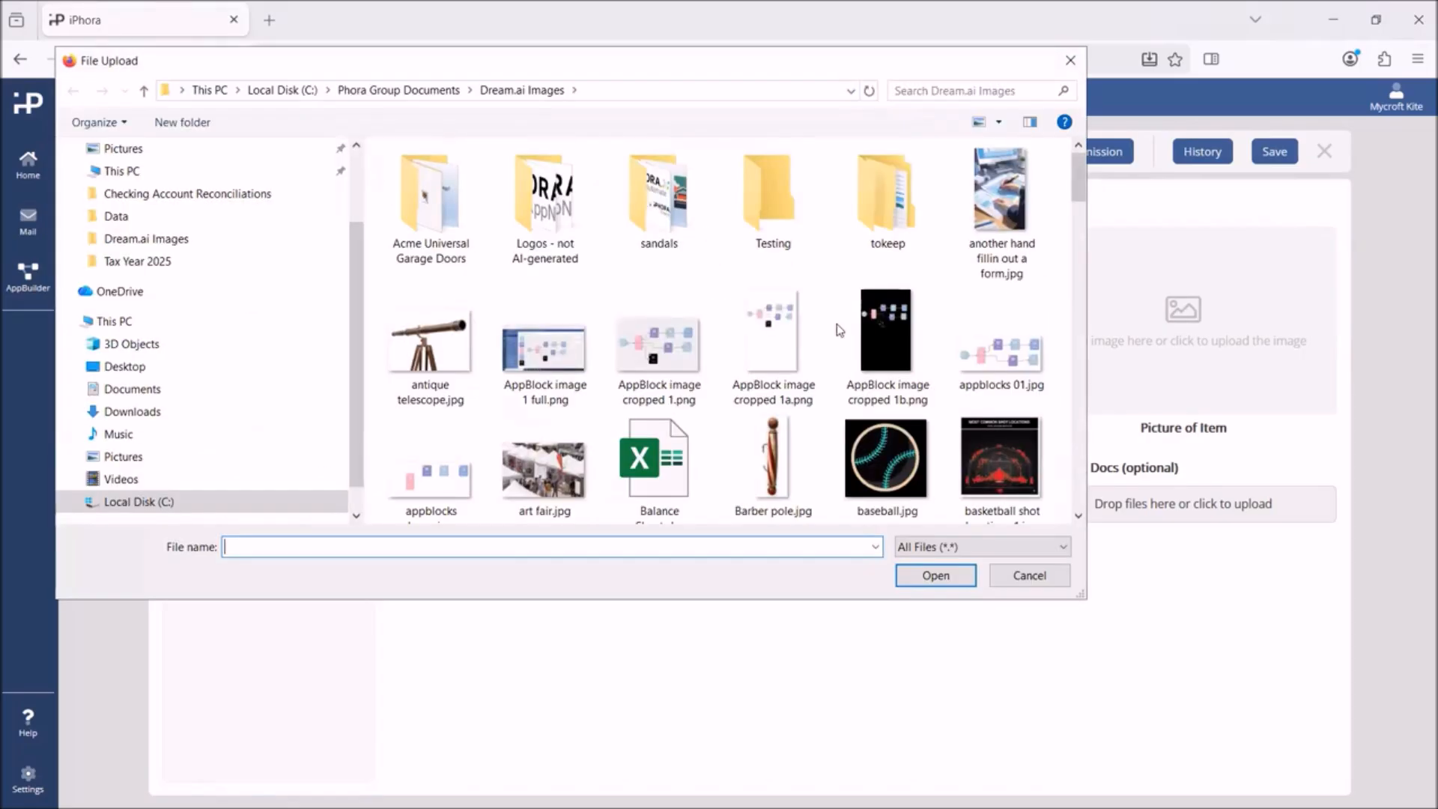
click(424, 341)
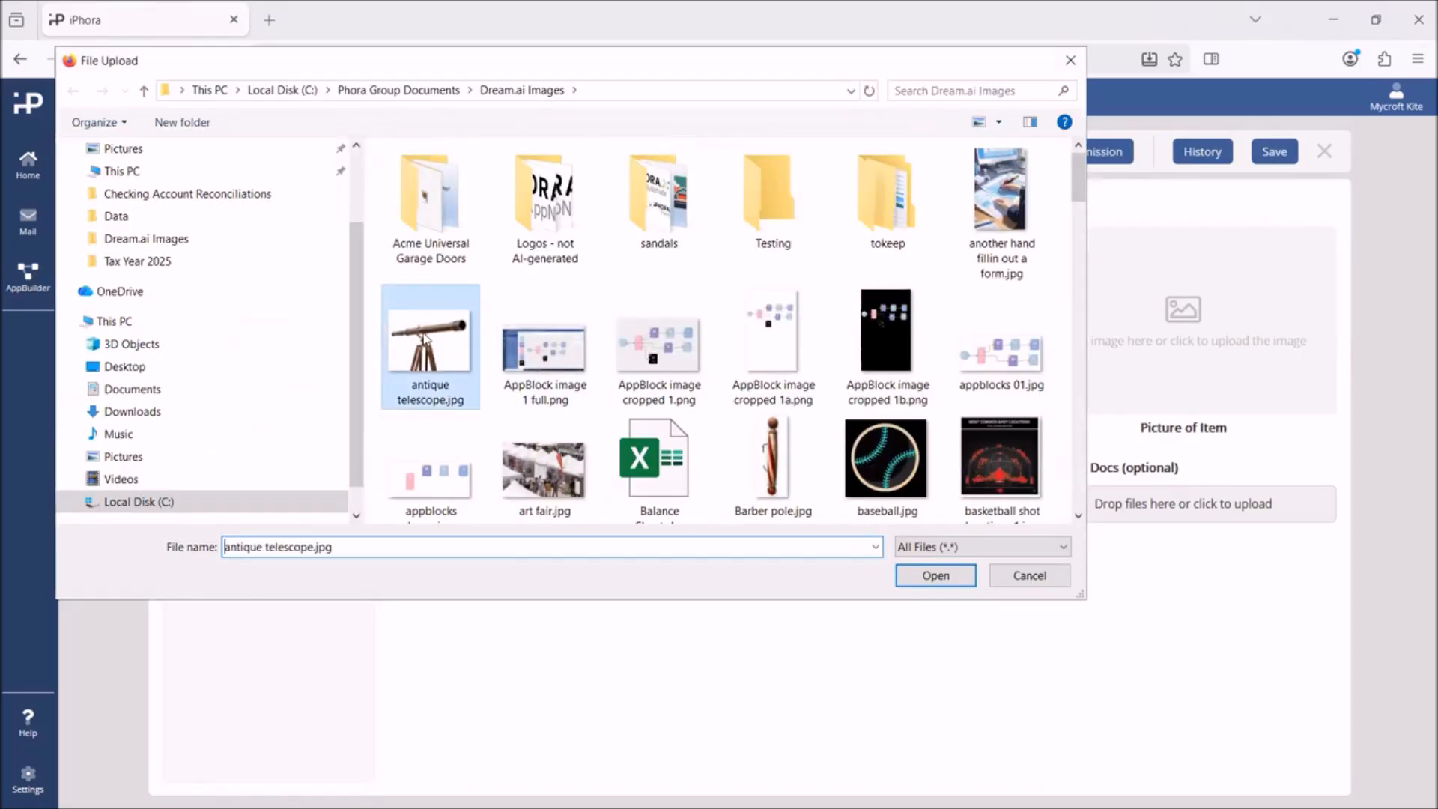
click(933, 578)
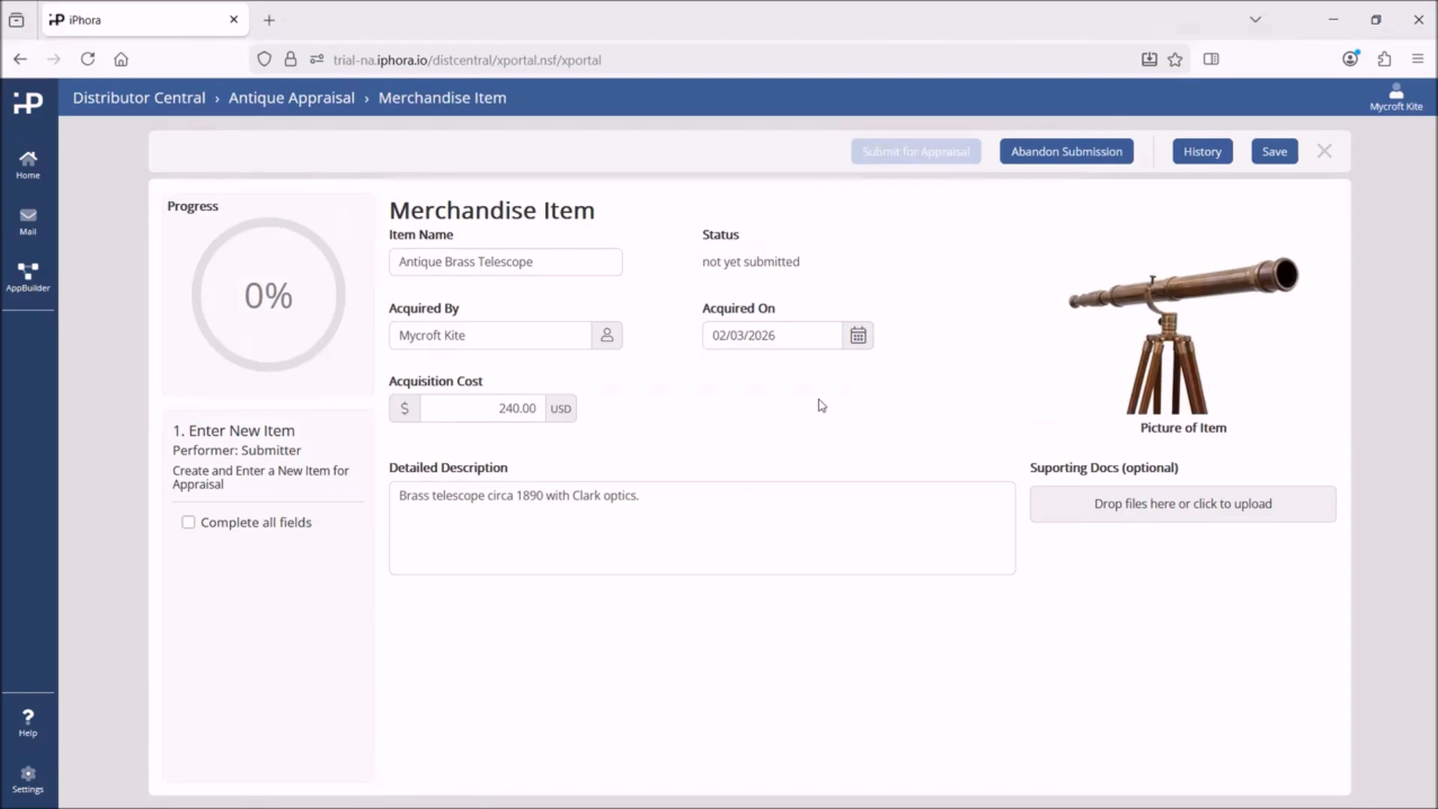
click(1146, 514)
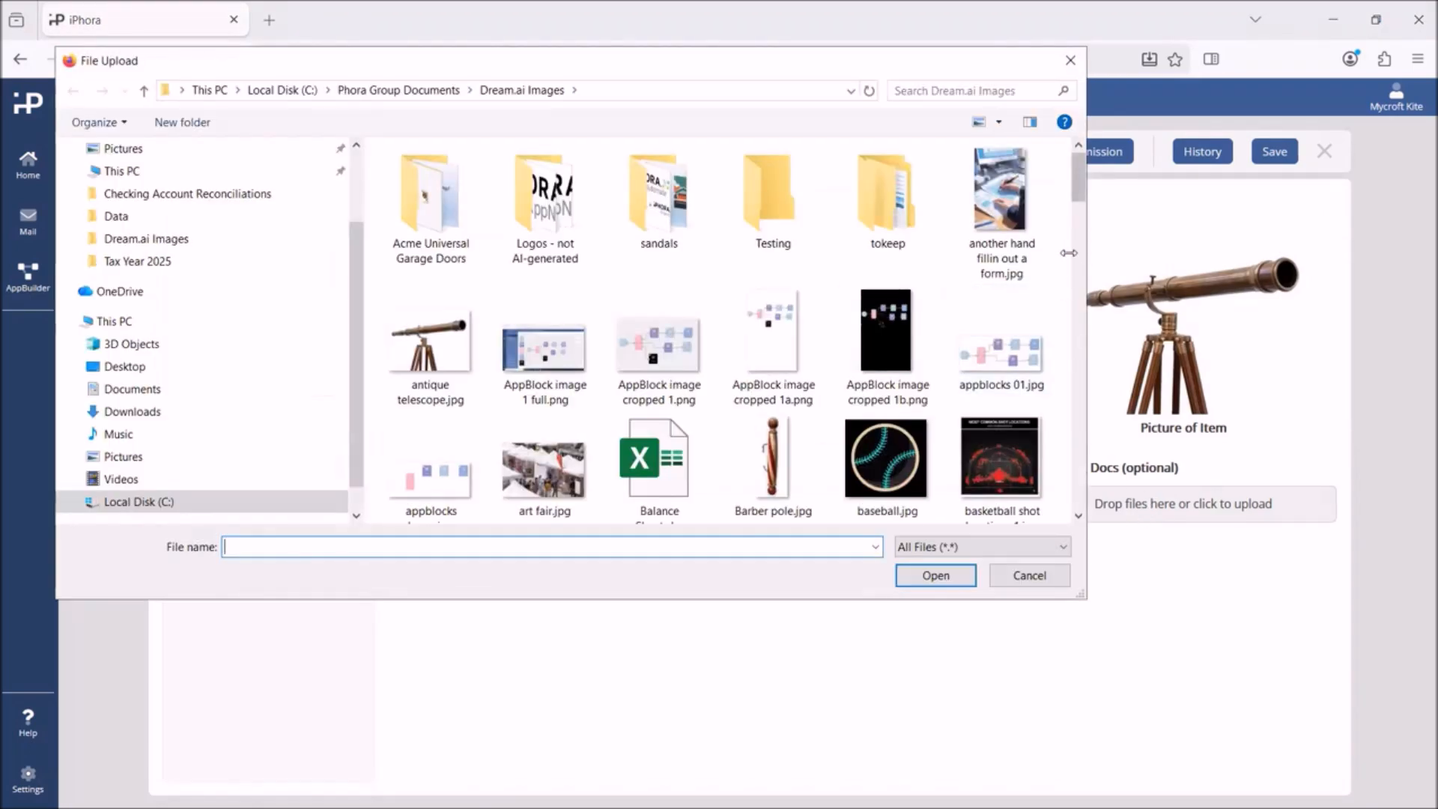
scroll(973, 195, down, 2)
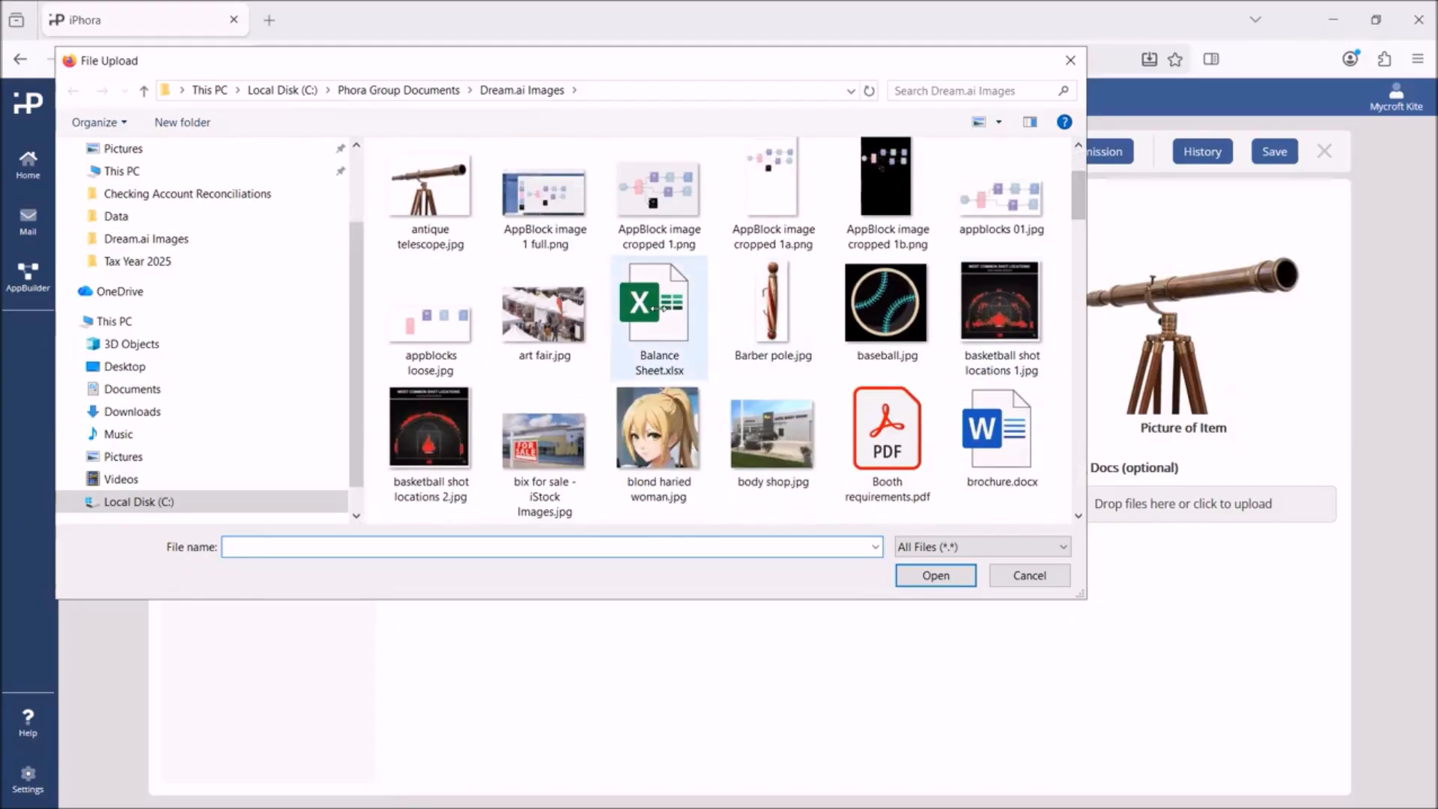
click(640, 304)
click(935, 575)
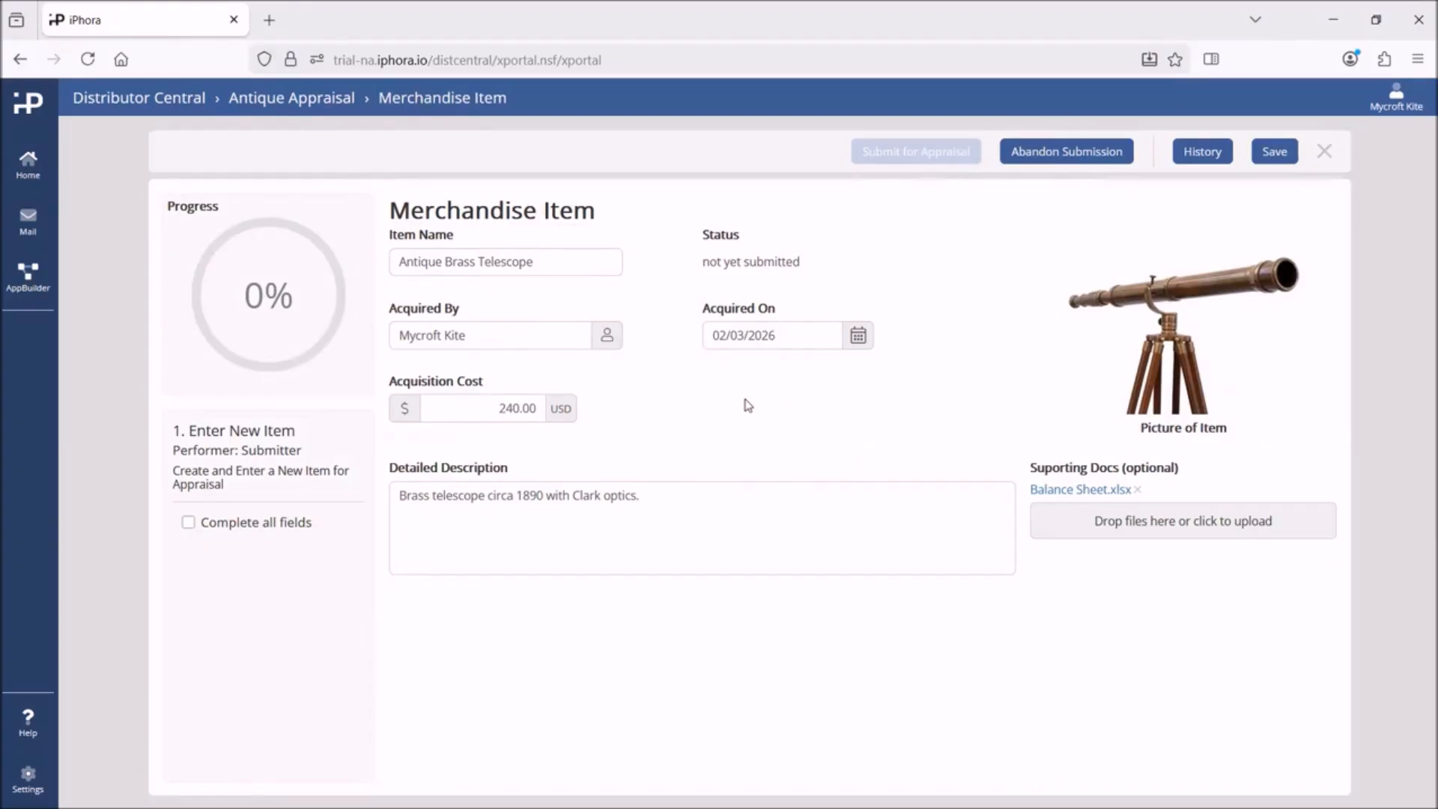
- Mark the "Complete all fields" task as done and submit the telescope item for appraisal
click(239, 526)
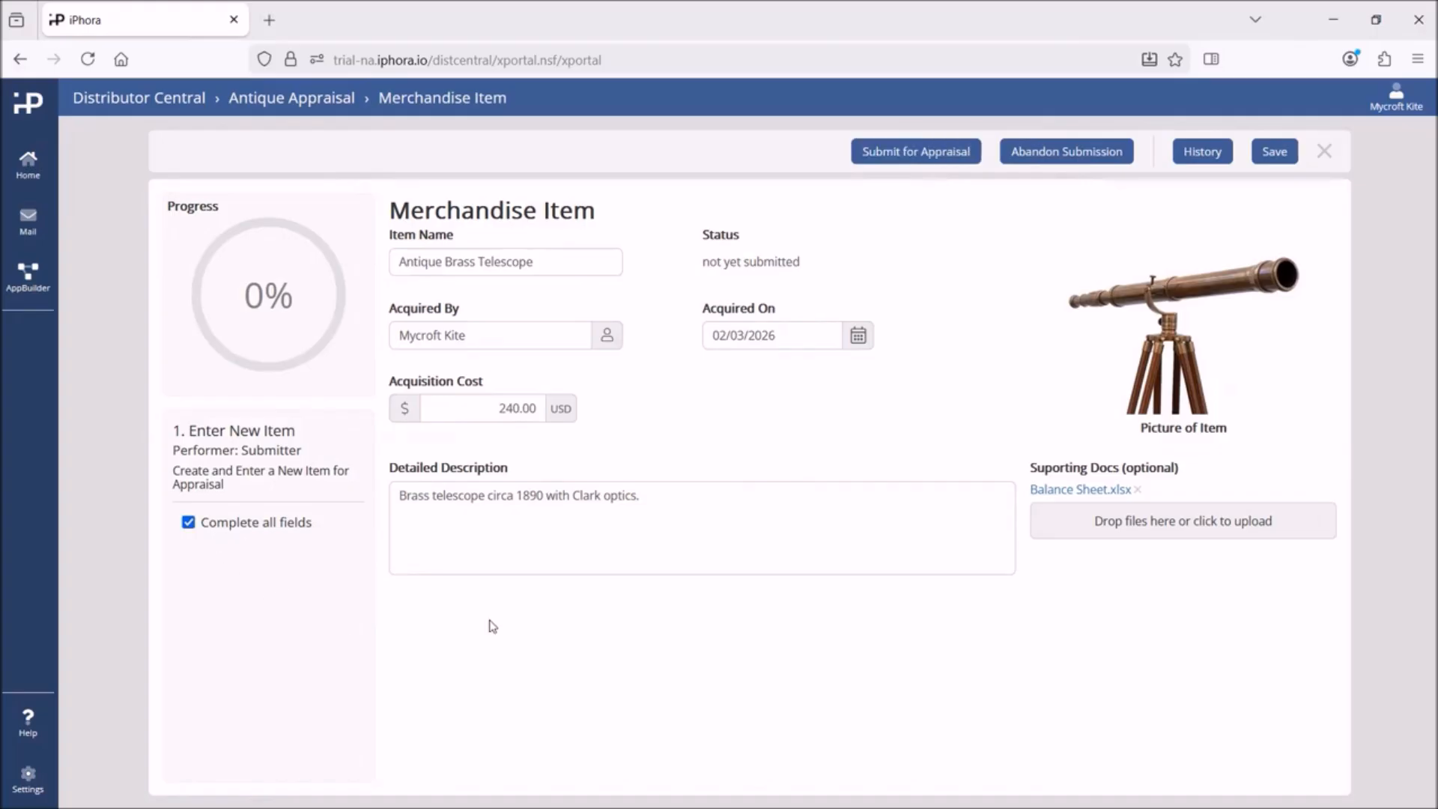
click(908, 151)
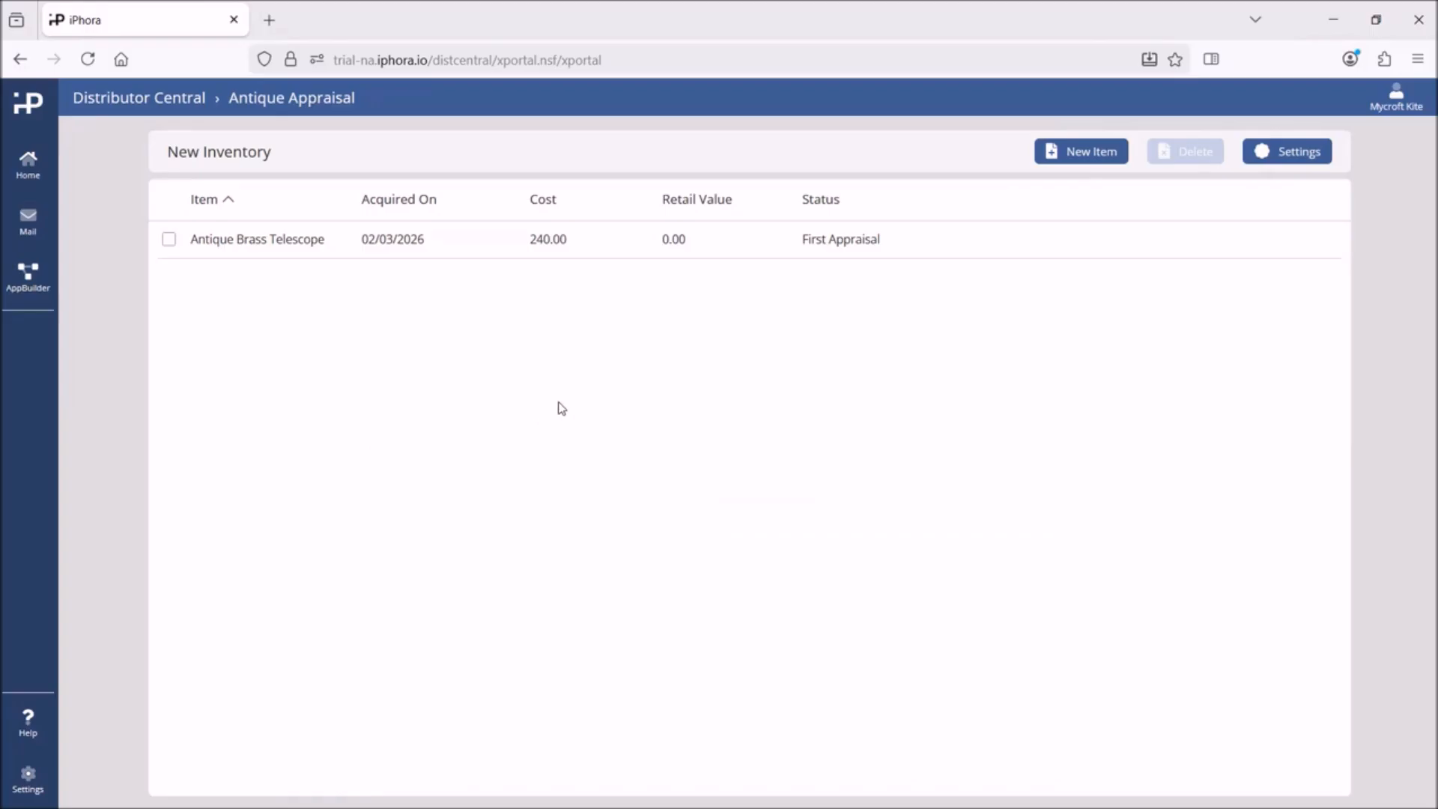
- Sign out and log in as the user assigned to Appraiser1, entering that account's username and password
click(1398, 97)
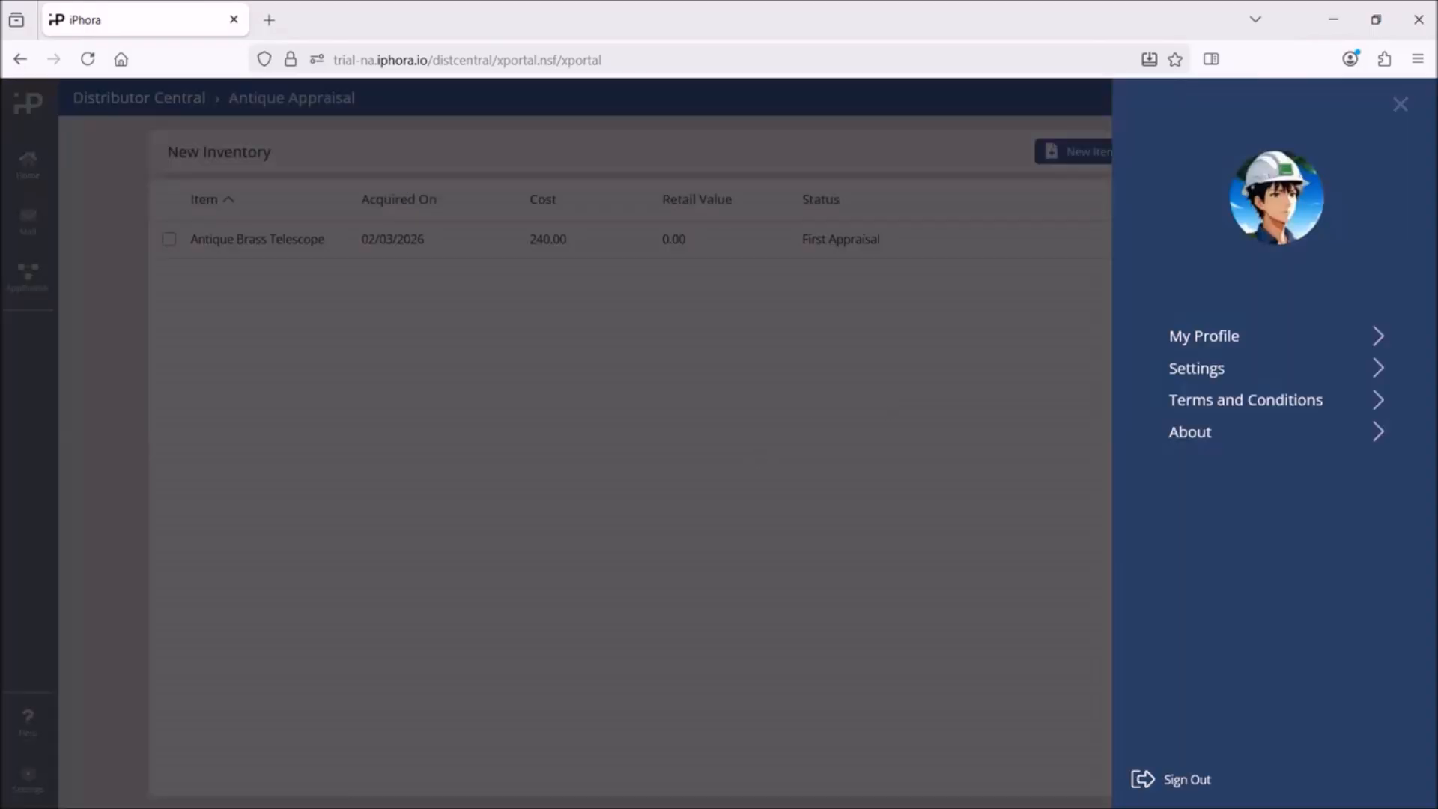
click(1181, 782)
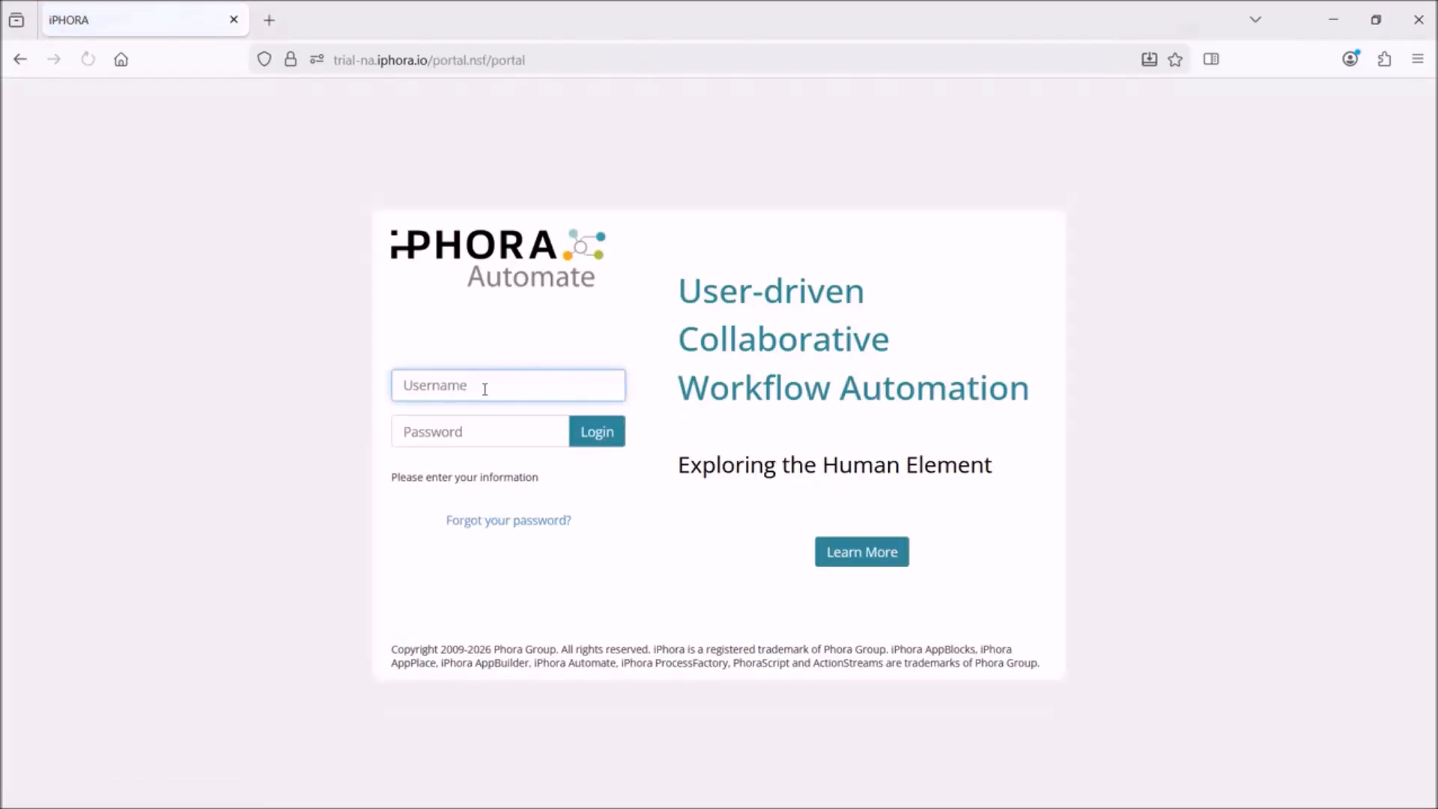
click(474, 386)
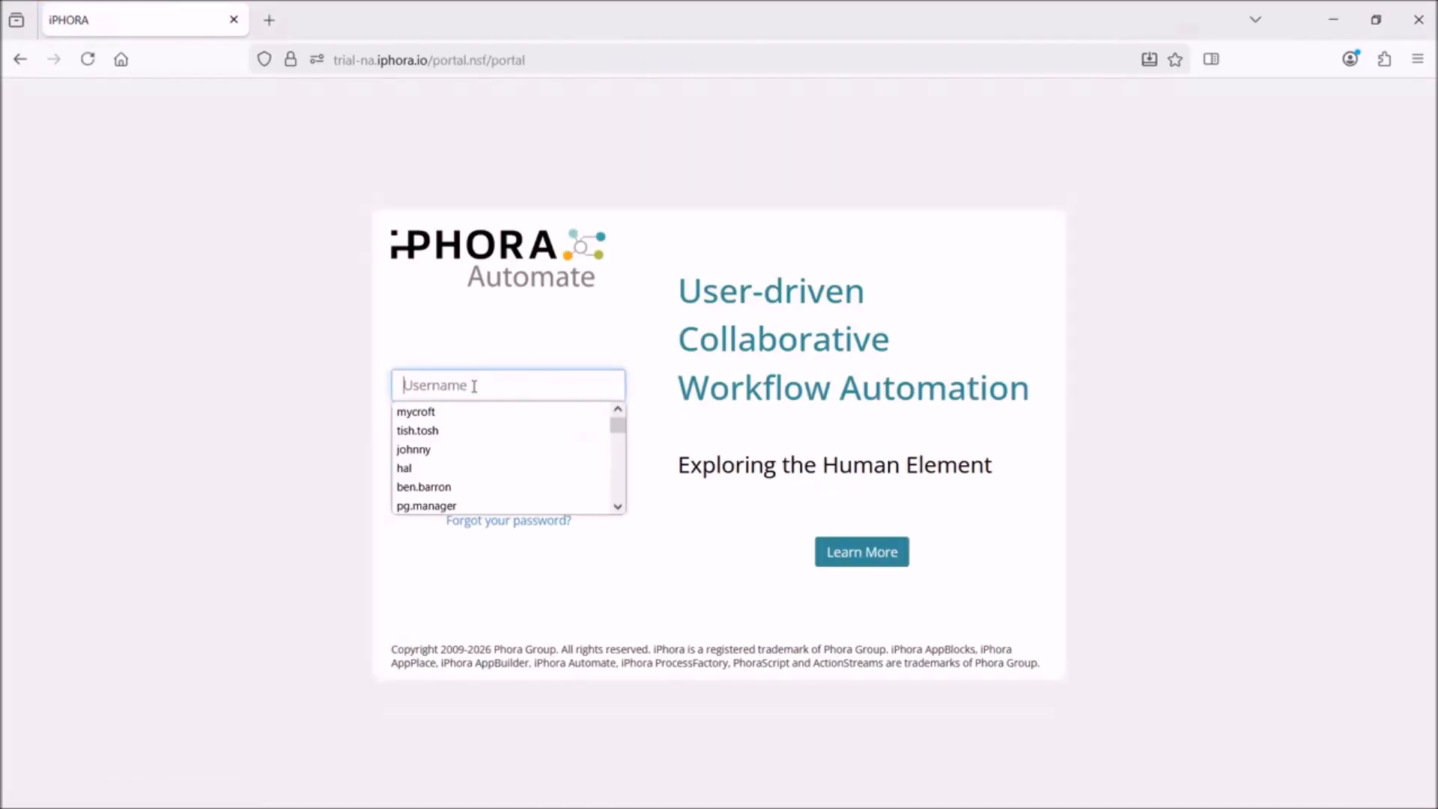
text(al)
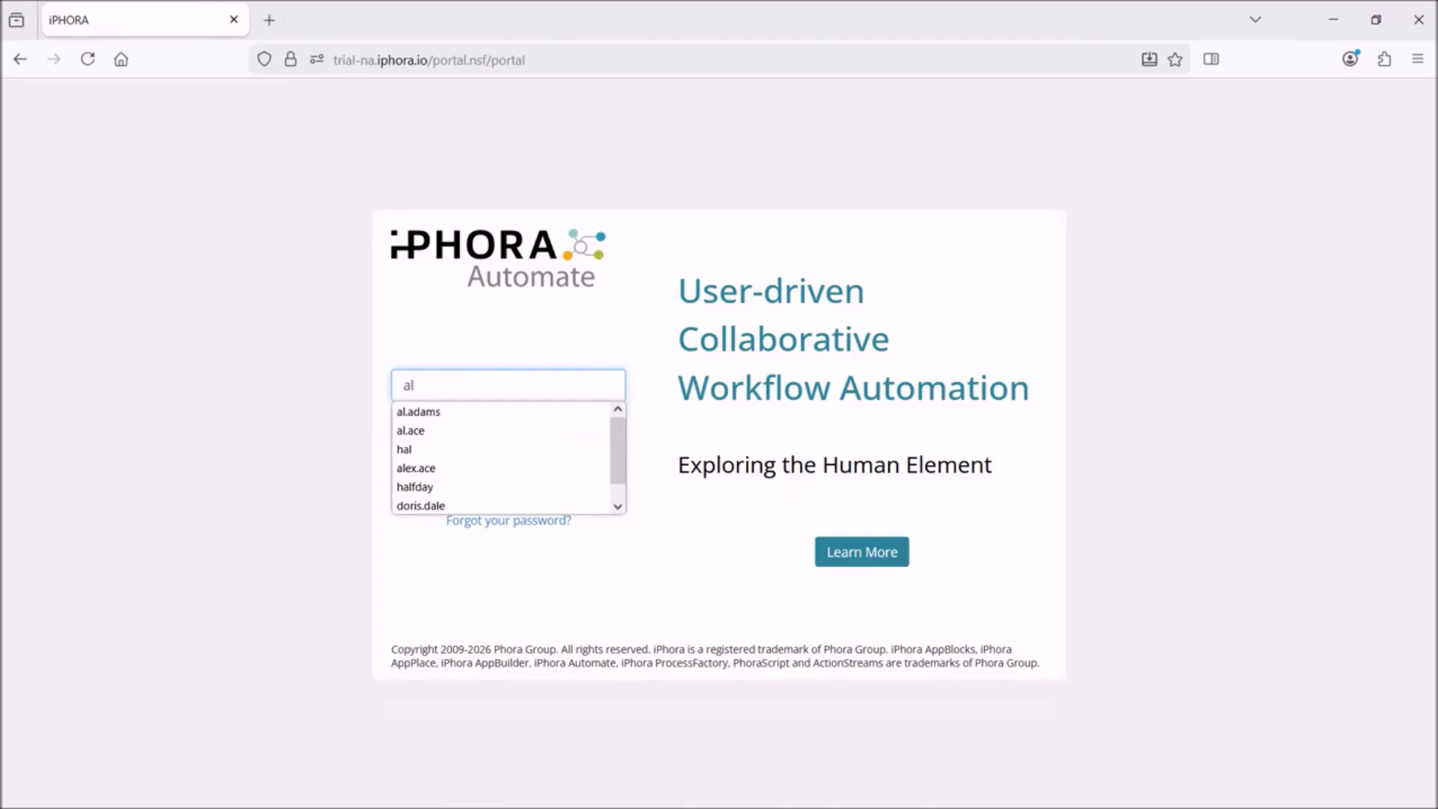
click(416, 412)
key(Tab)
text(adam)
text(•••)
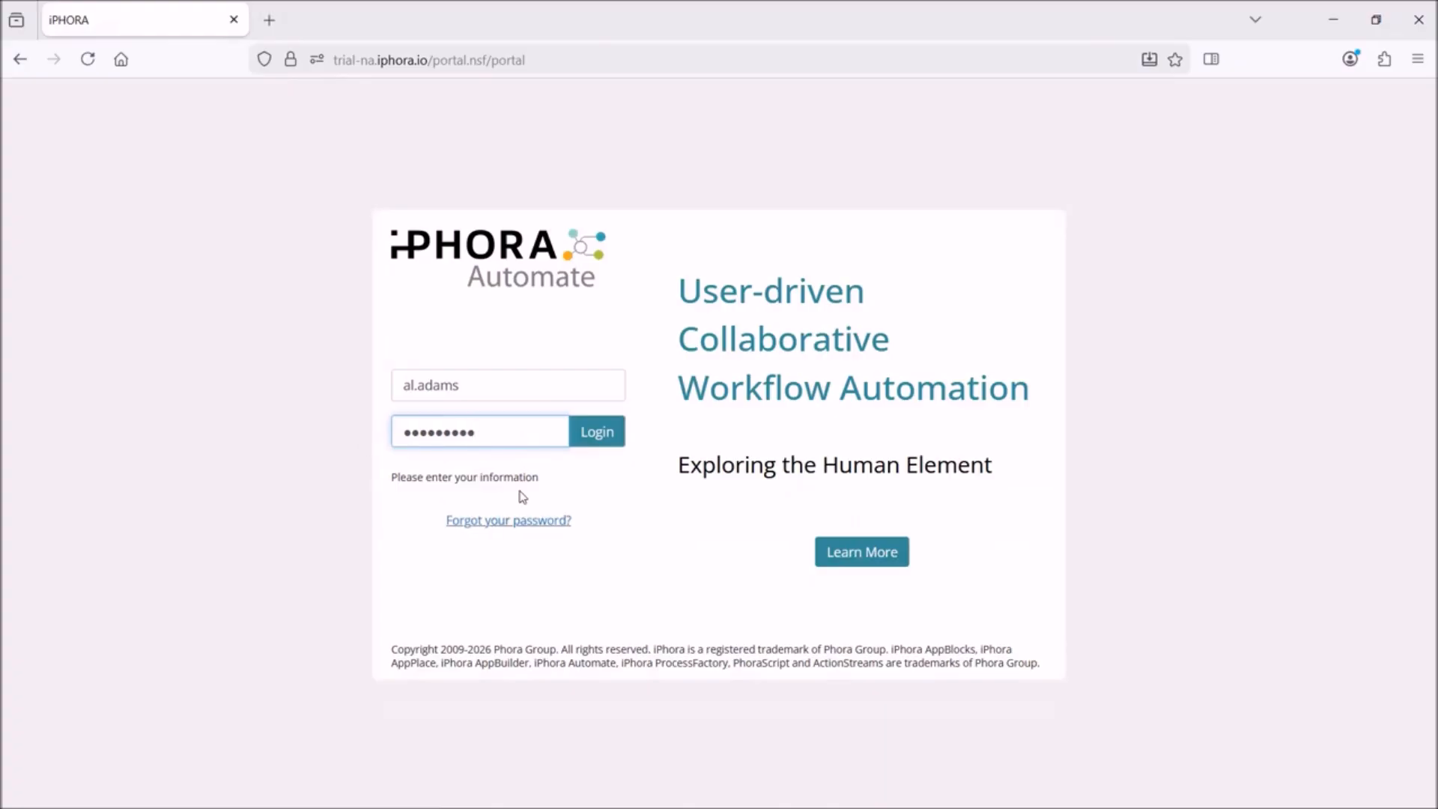
click(585, 431)
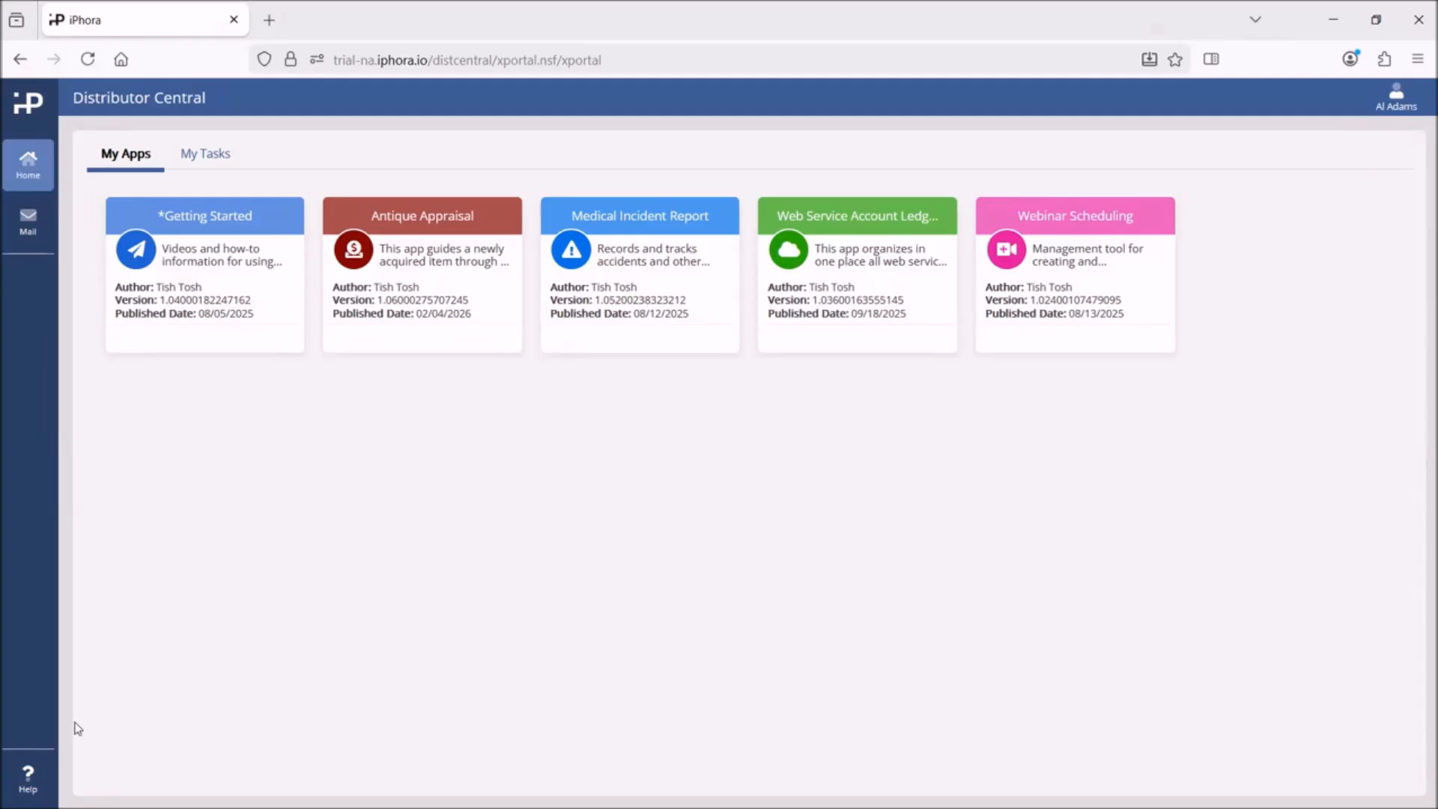
- Check the assigned tasks, and open the Antique Brass Telescope item from the Antique Appraisal app
click(207, 155)
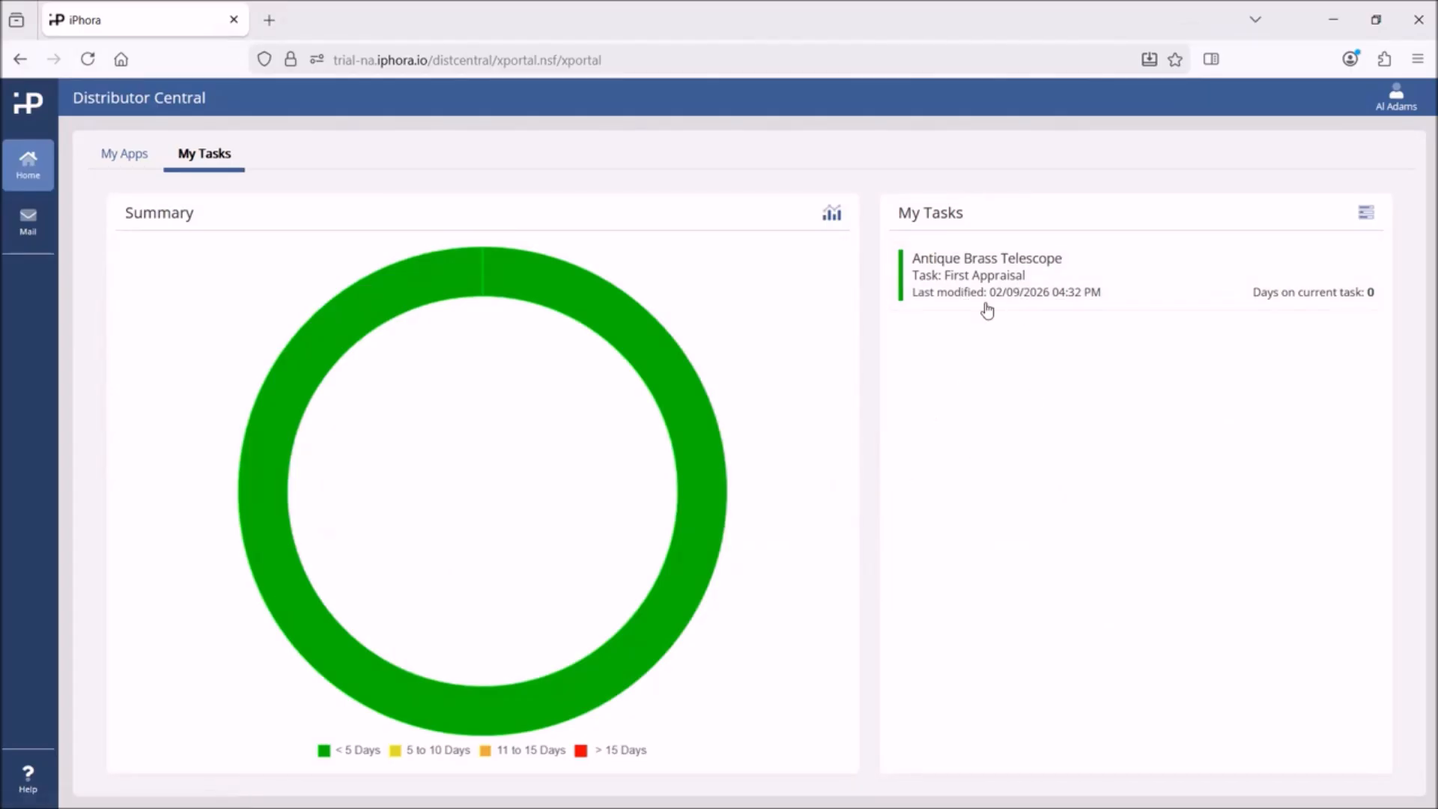
click(115, 159)
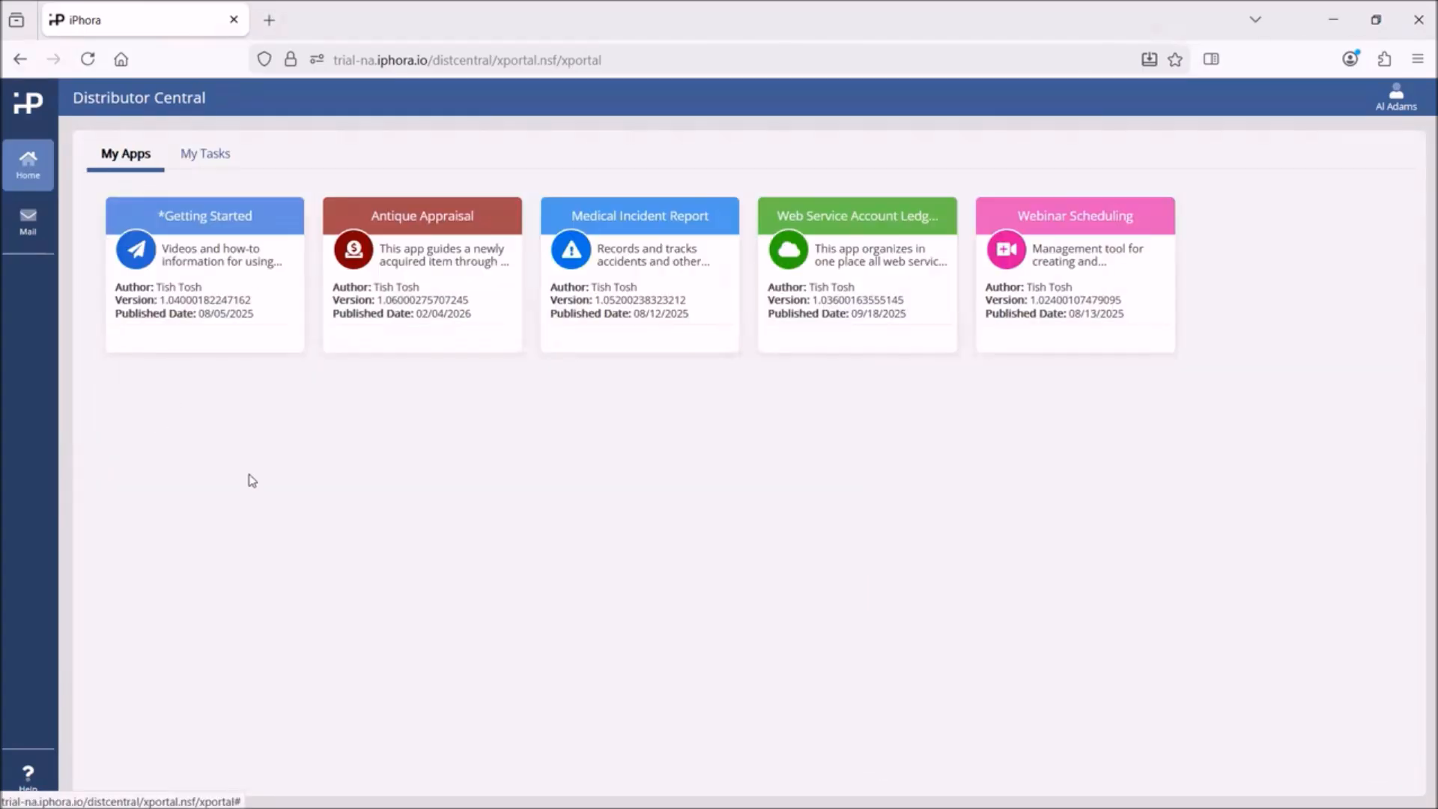
click(425, 274)
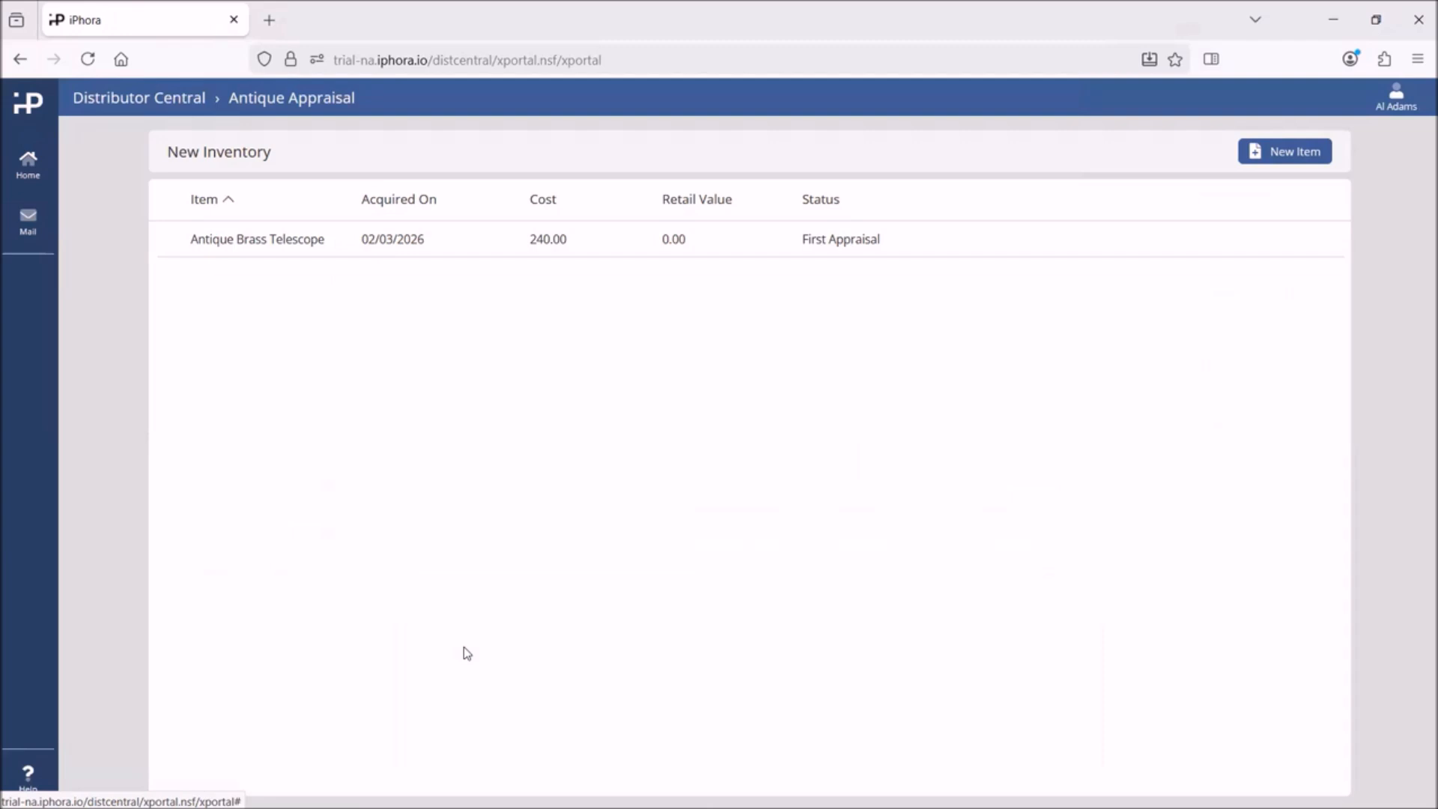
click(401, 241)
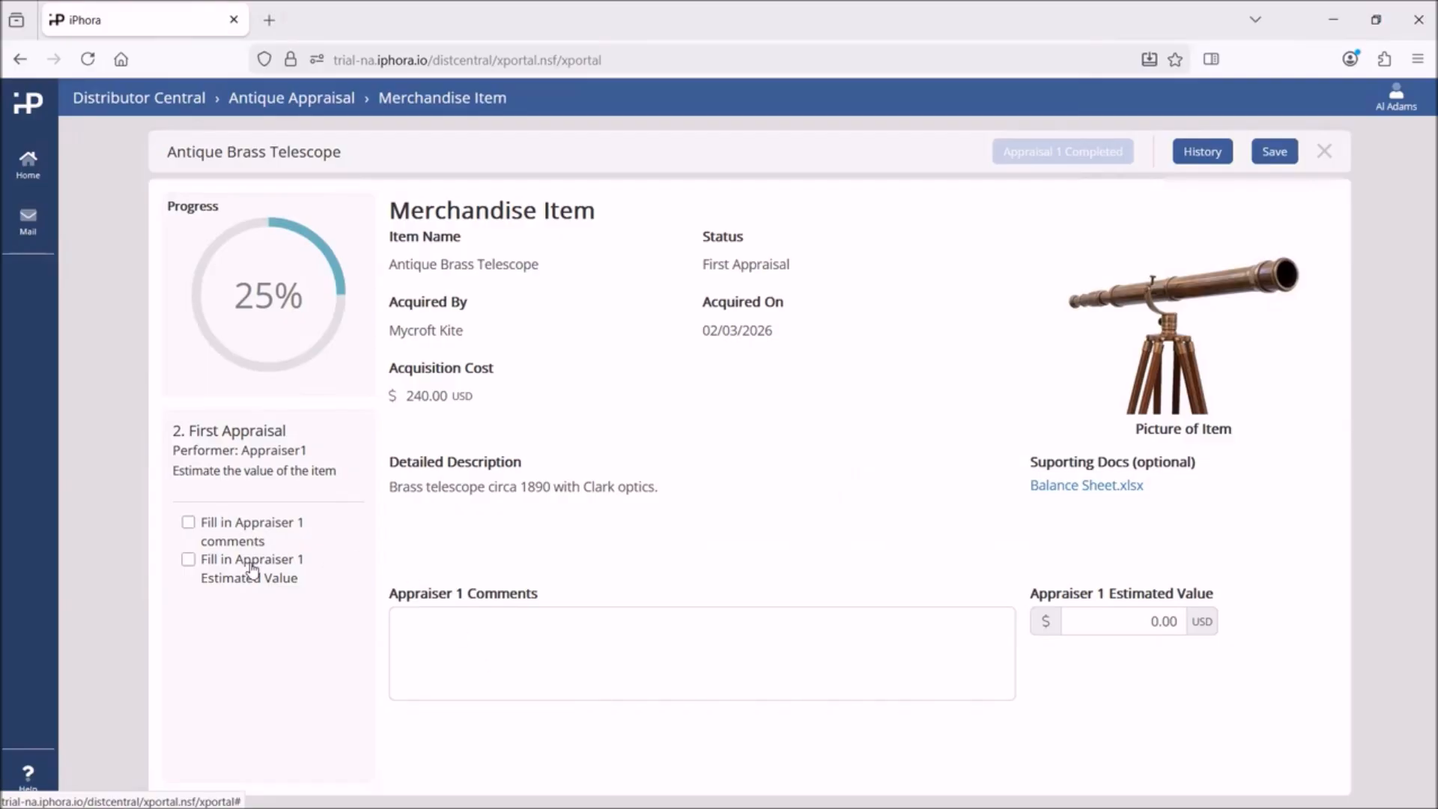
- Mark both First Appraisal tasks as done and enter the Appraiser 1 comment "This is nice old scope."
click(231, 524)
click(229, 577)
click(528, 649)
text(This is nice old scope.)
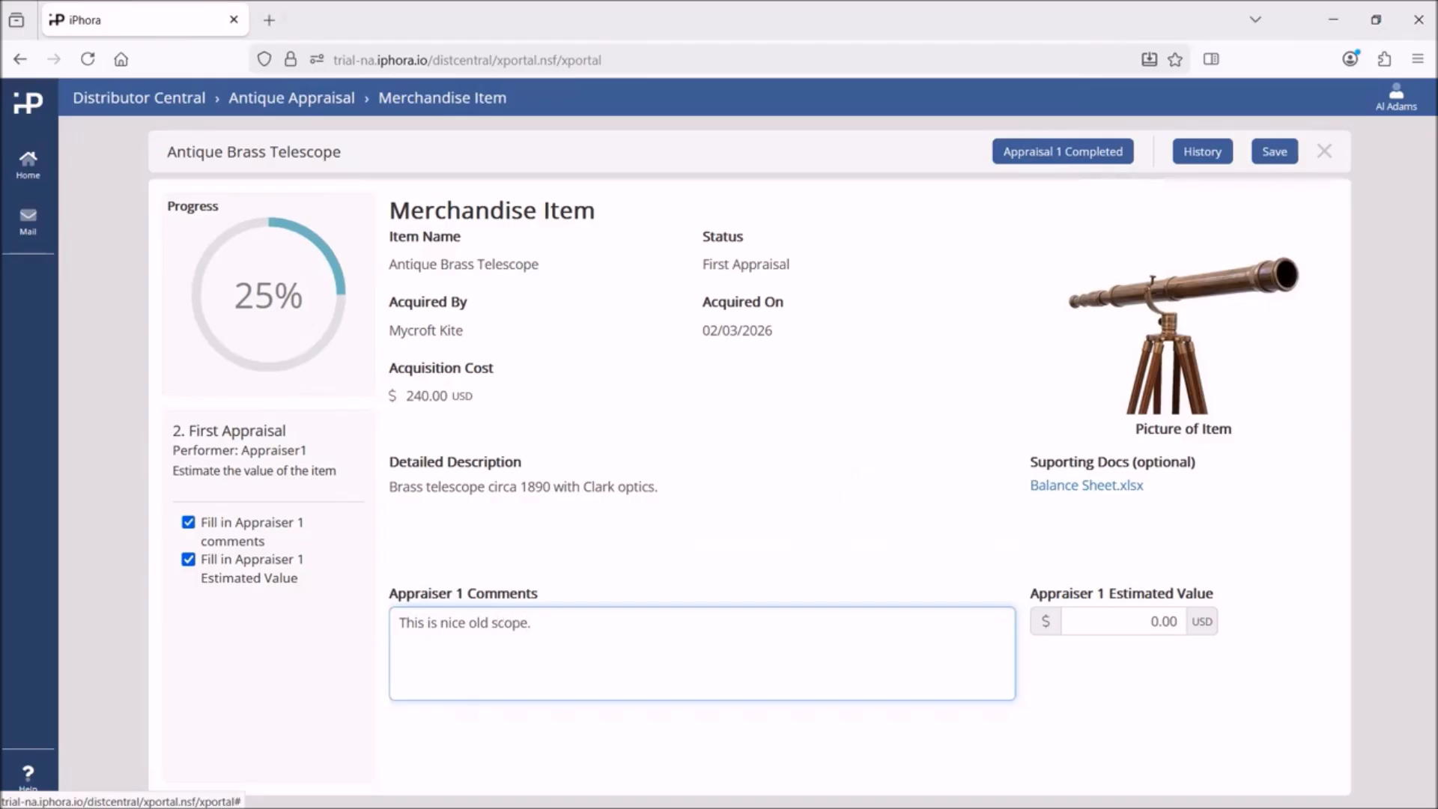
- Set the Appraiser 1 estimated value to 450.00 USD and complete the first appraisal
key(Tab)
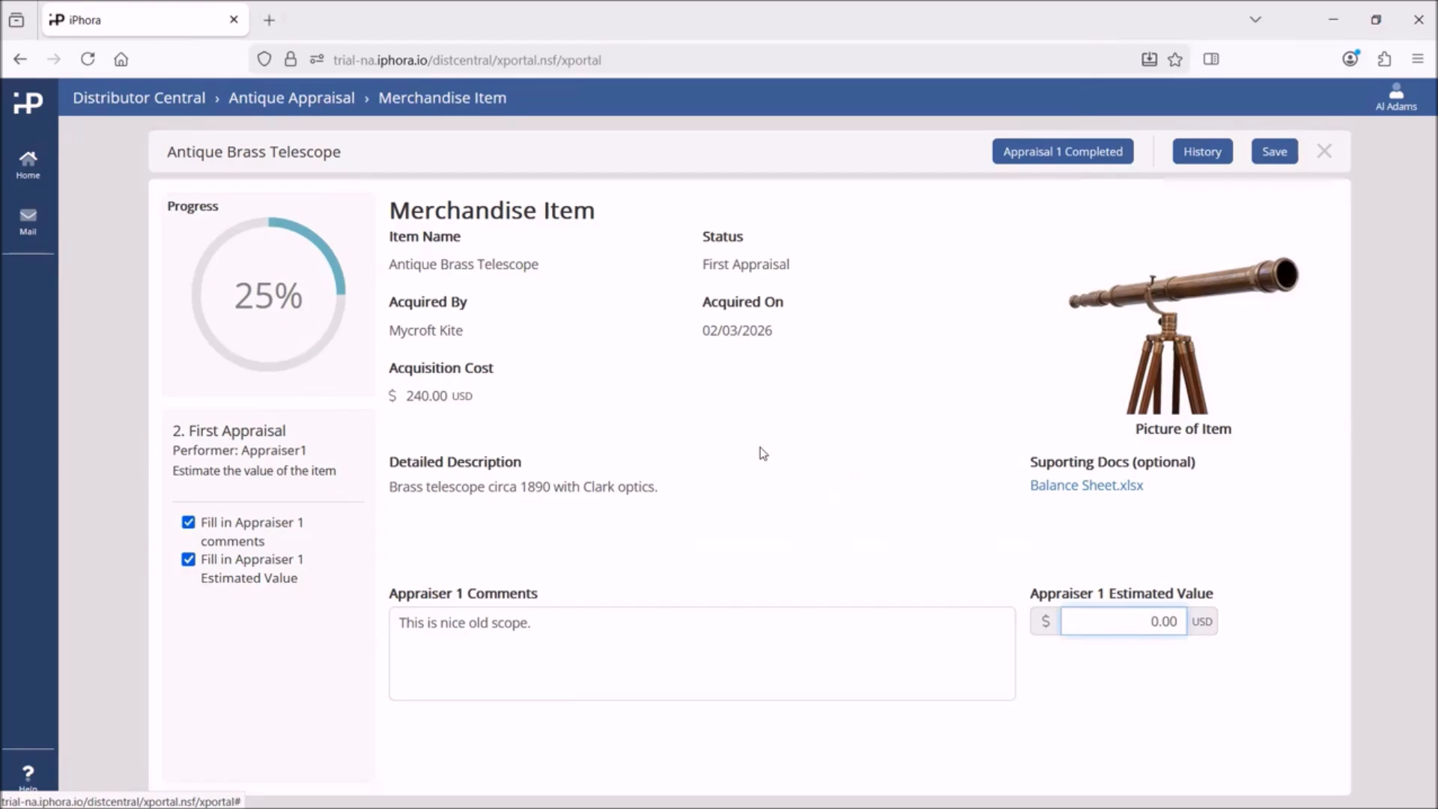
text(45)
click(1046, 155)
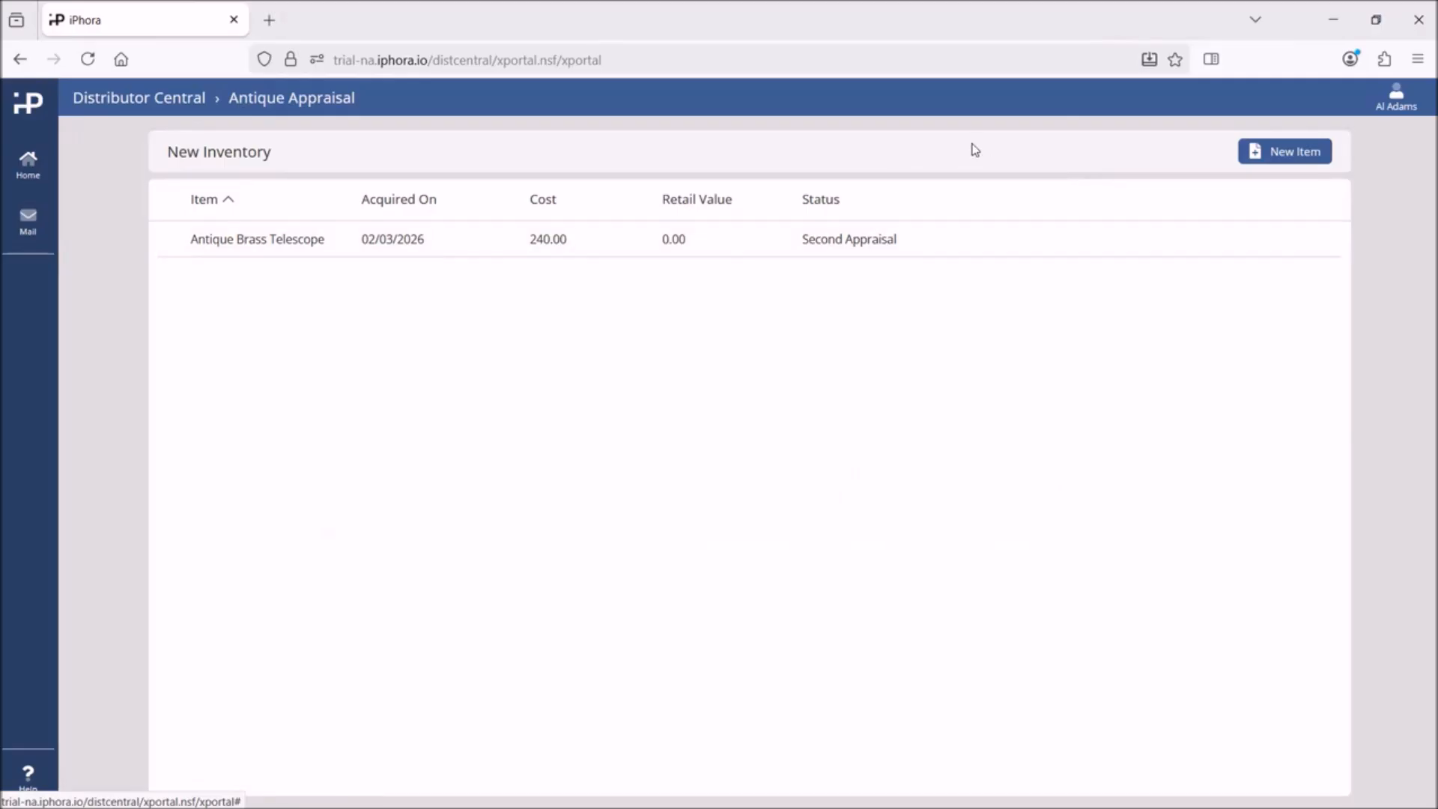
- Sign out and log in as the user assigned to Appraiser2, entering that account's username and password
click(1397, 98)
click(1189, 780)
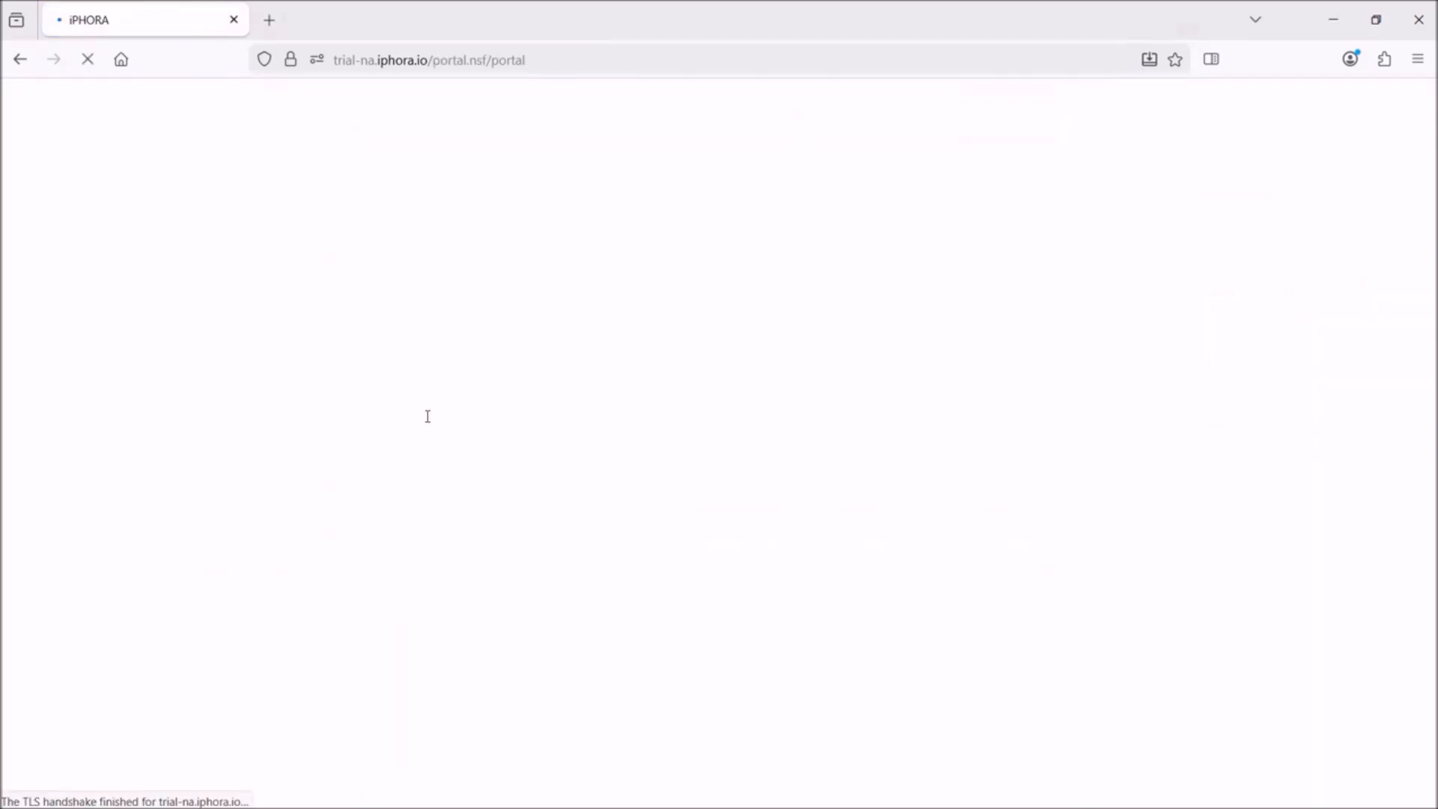
text(d)
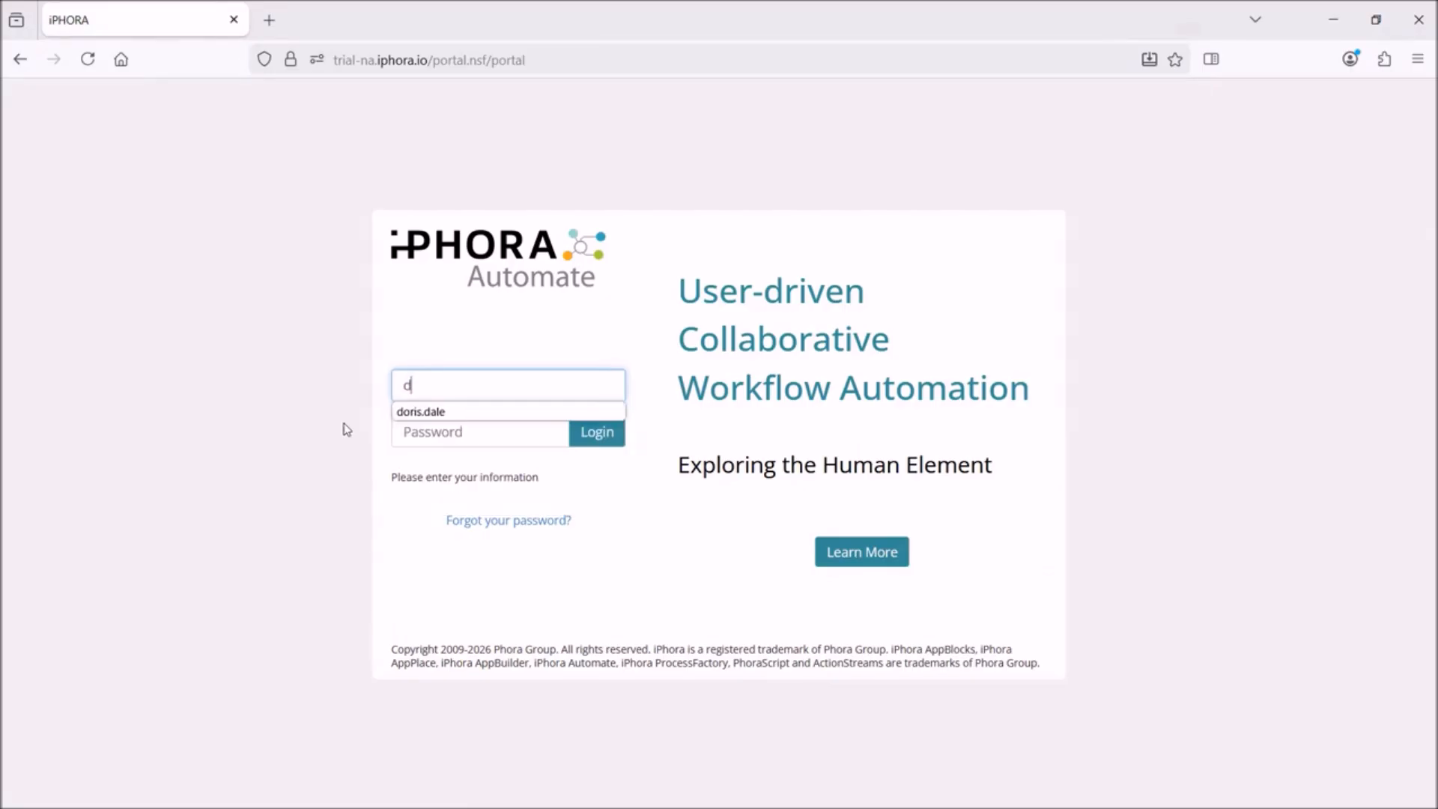
click(421, 412)
click(427, 439)
text(********)
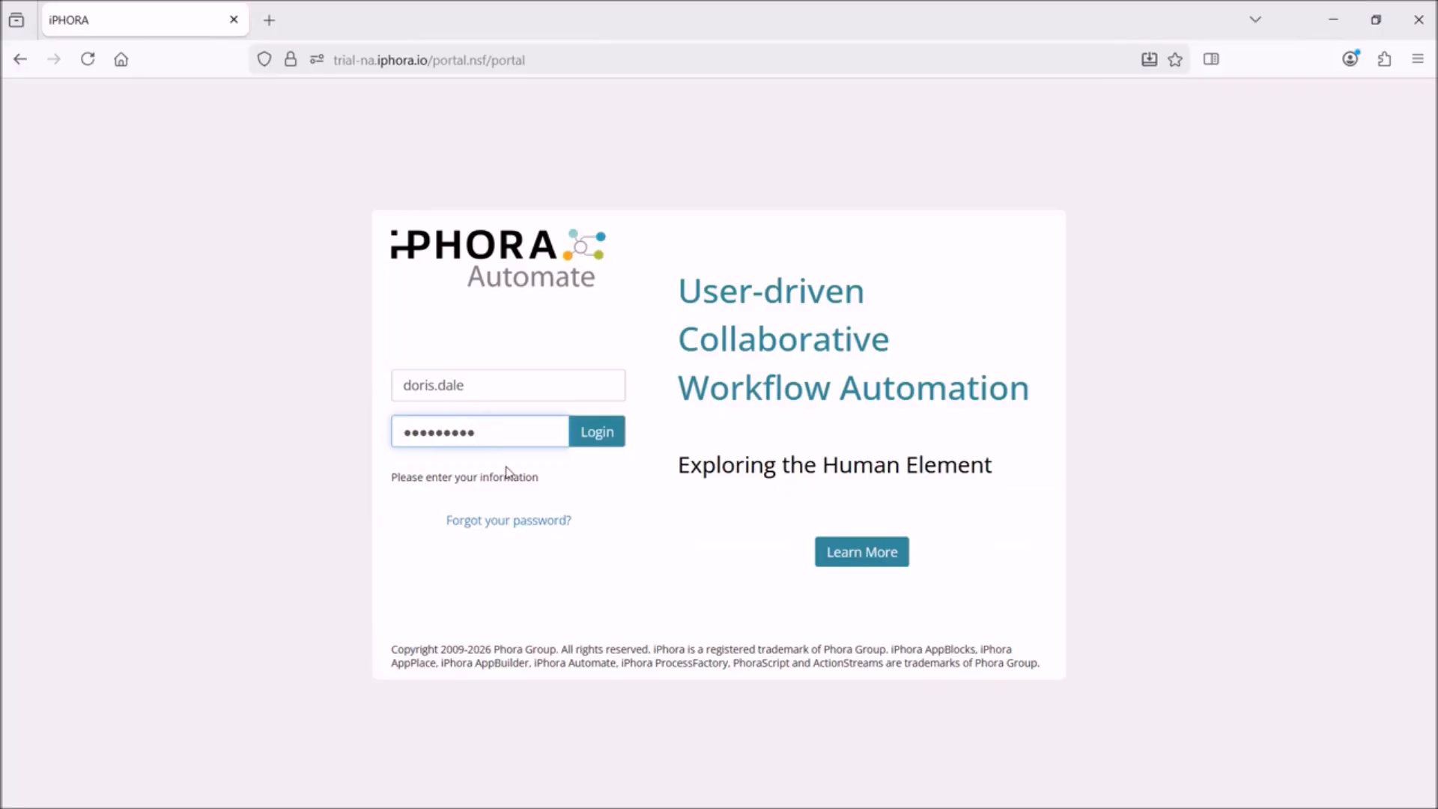
click(581, 441)
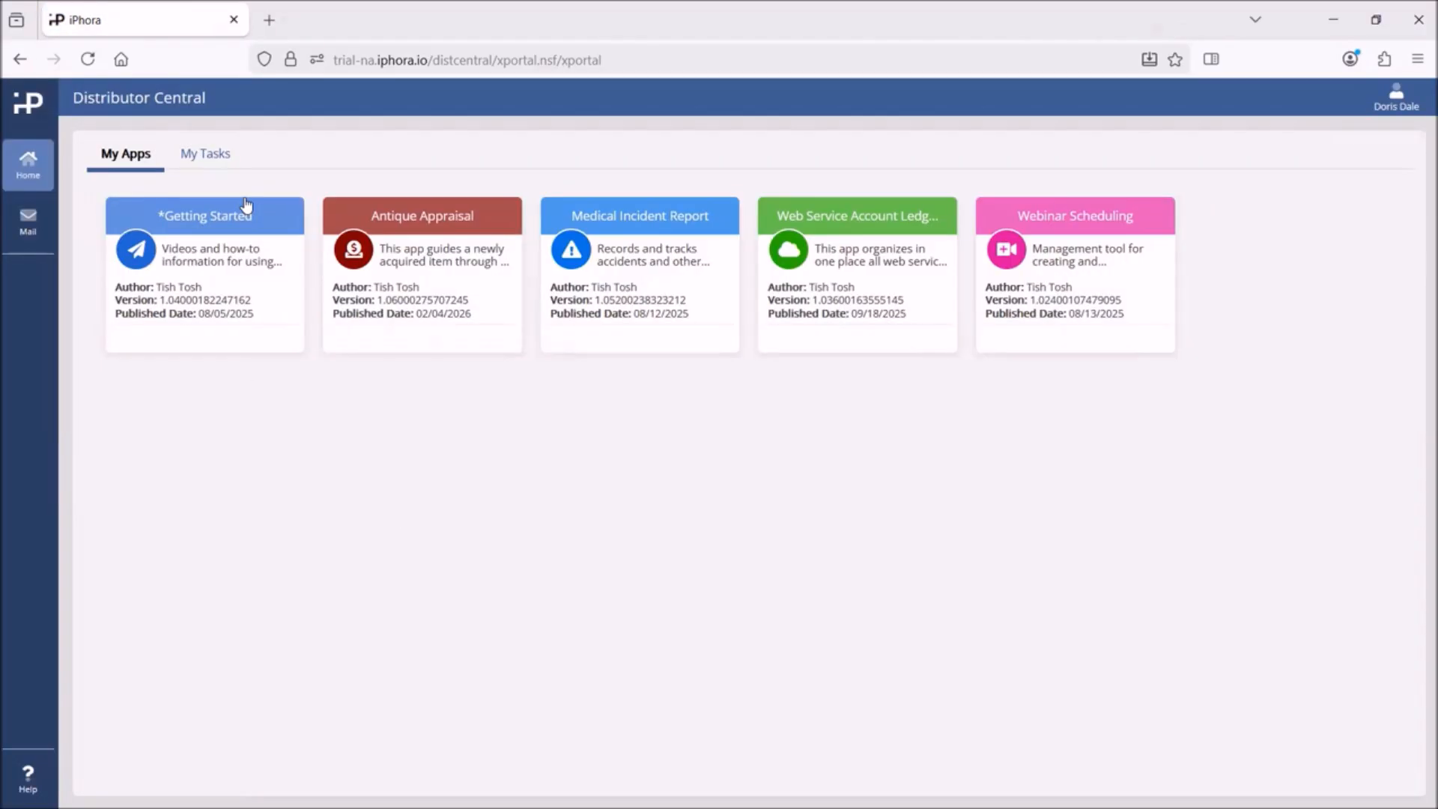
- Open the Antique Brass Telescope from the assigned tasks and mark both Second Appraisal tasks as done
click(204, 153)
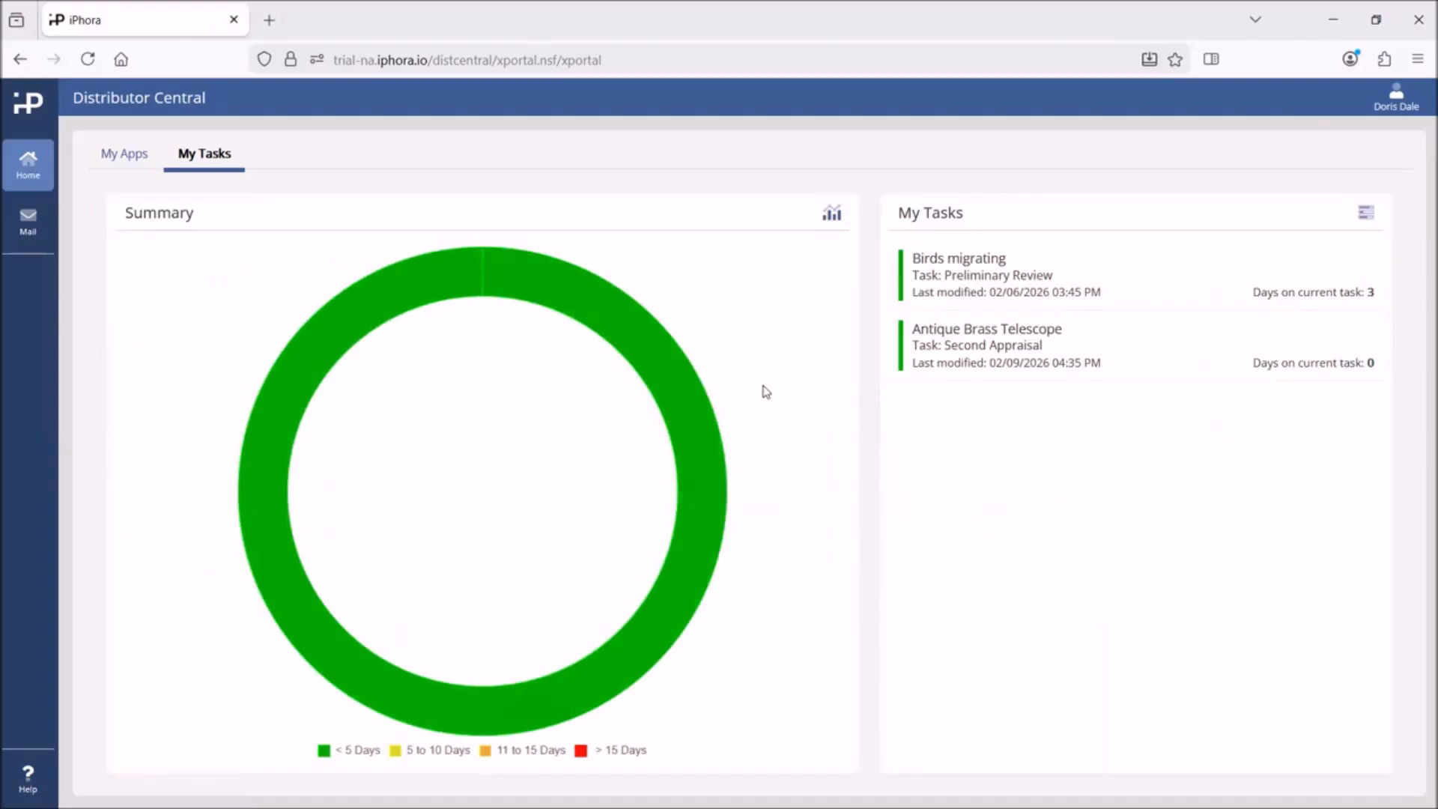
click(1007, 360)
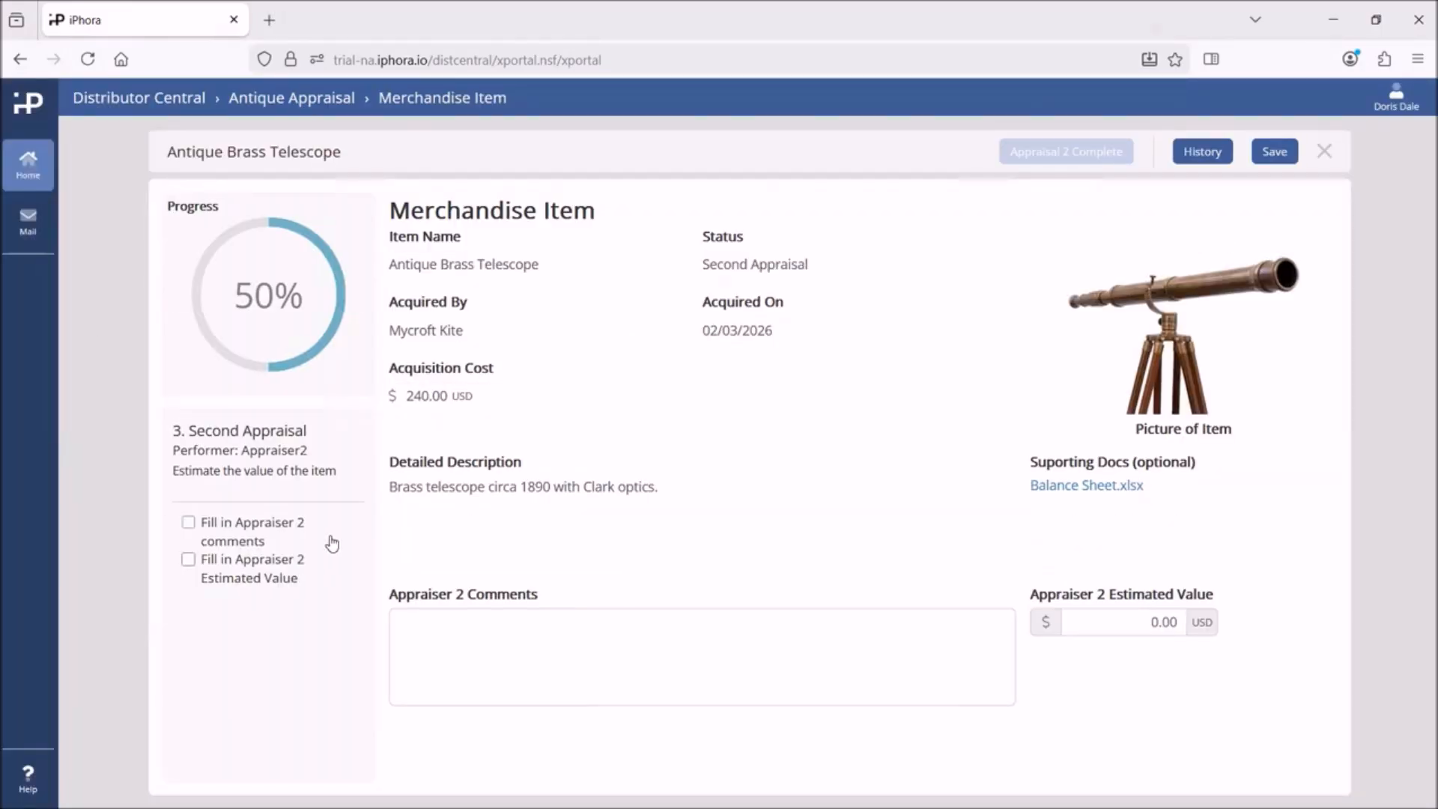
click(463, 621)
click(255, 541)
click(247, 577)
- Enter the Appraiser 2 comment "The condition is very good."
click(504, 639)
text(The condition)
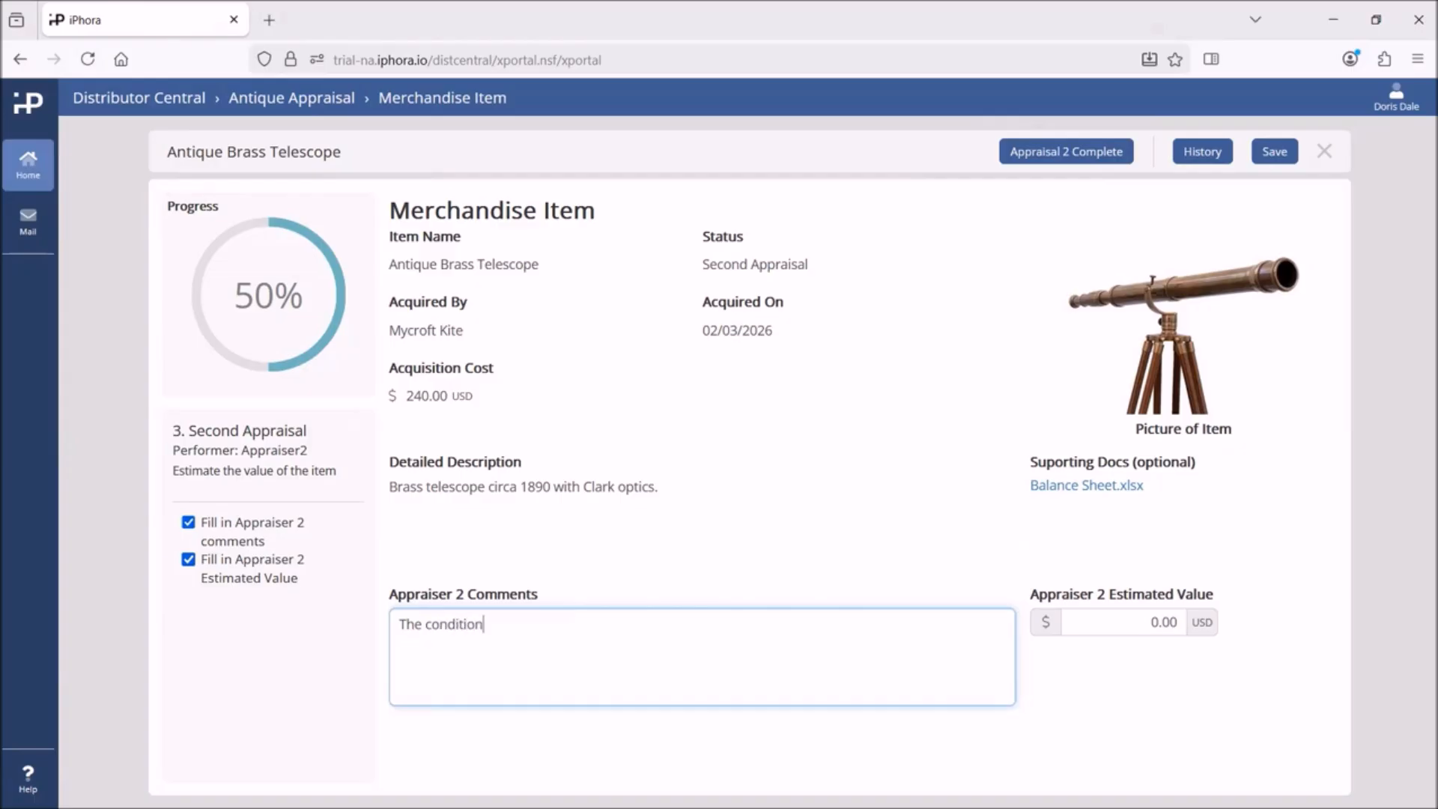
text( is very good.)
- Set the Appraiser 2 estimated value to 500.00 USD and complete the second appraisal
key(Tab)
text(5)
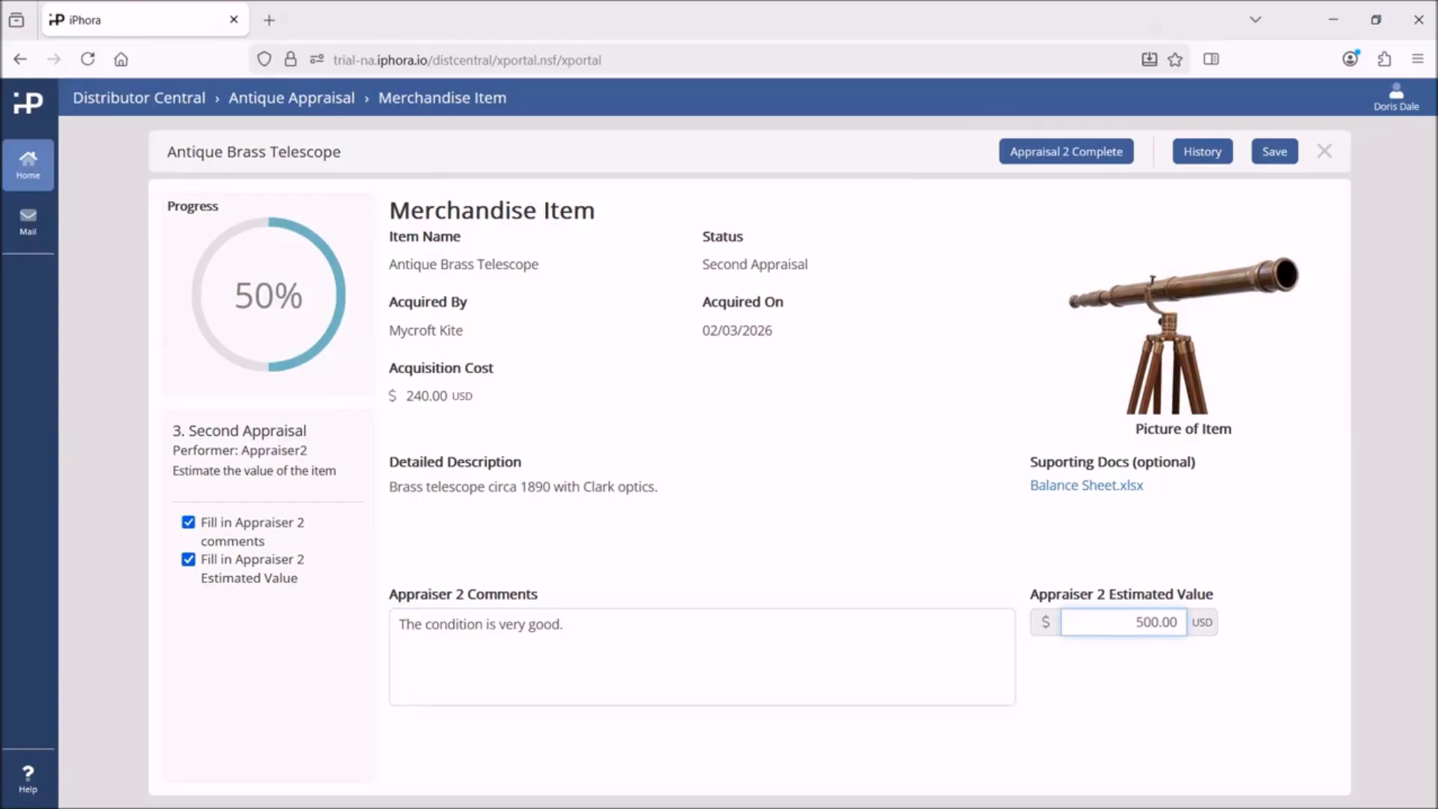
text(0)
click(1047, 155)
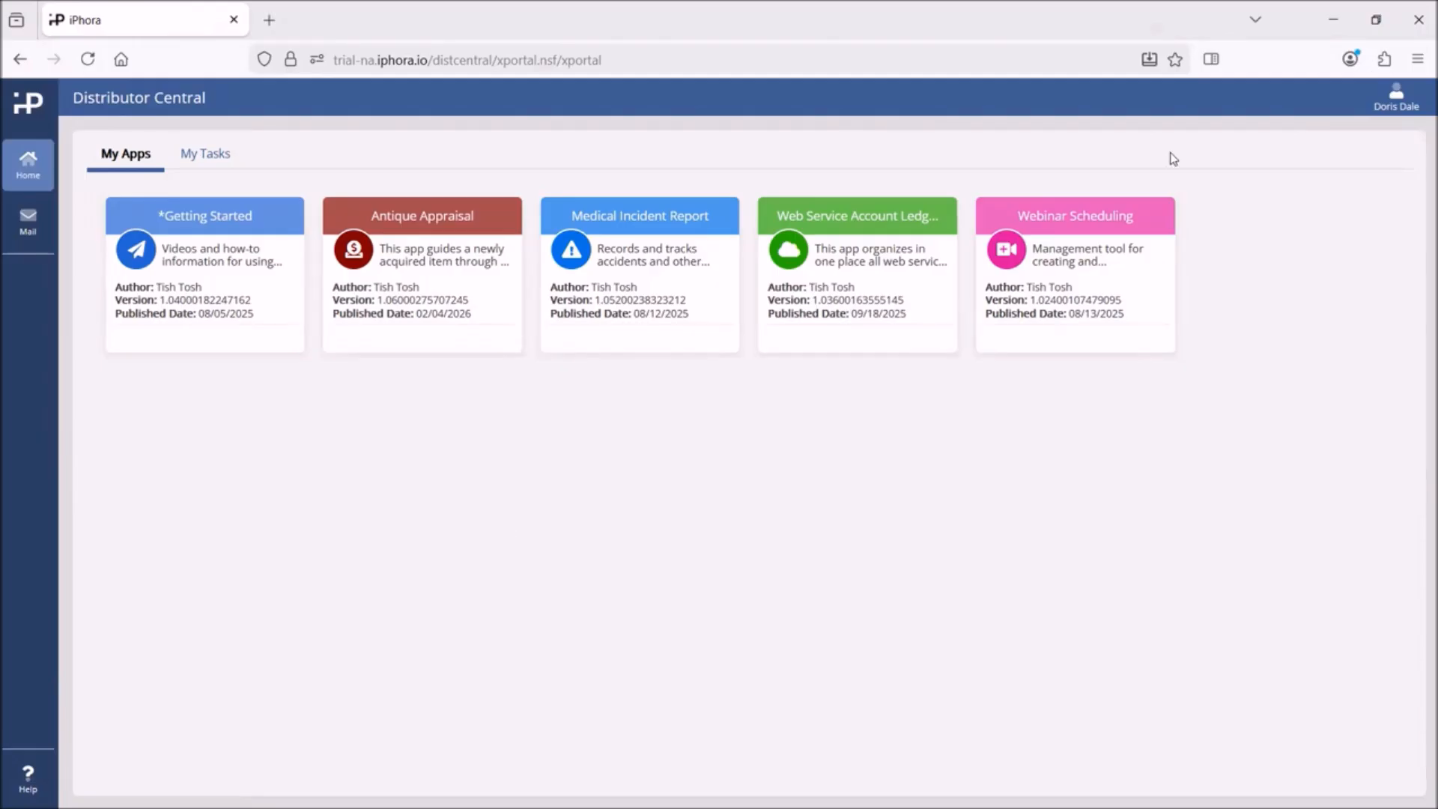
- Sign out and log back in as the item's owner, entering that account's username and password
click(1397, 101)
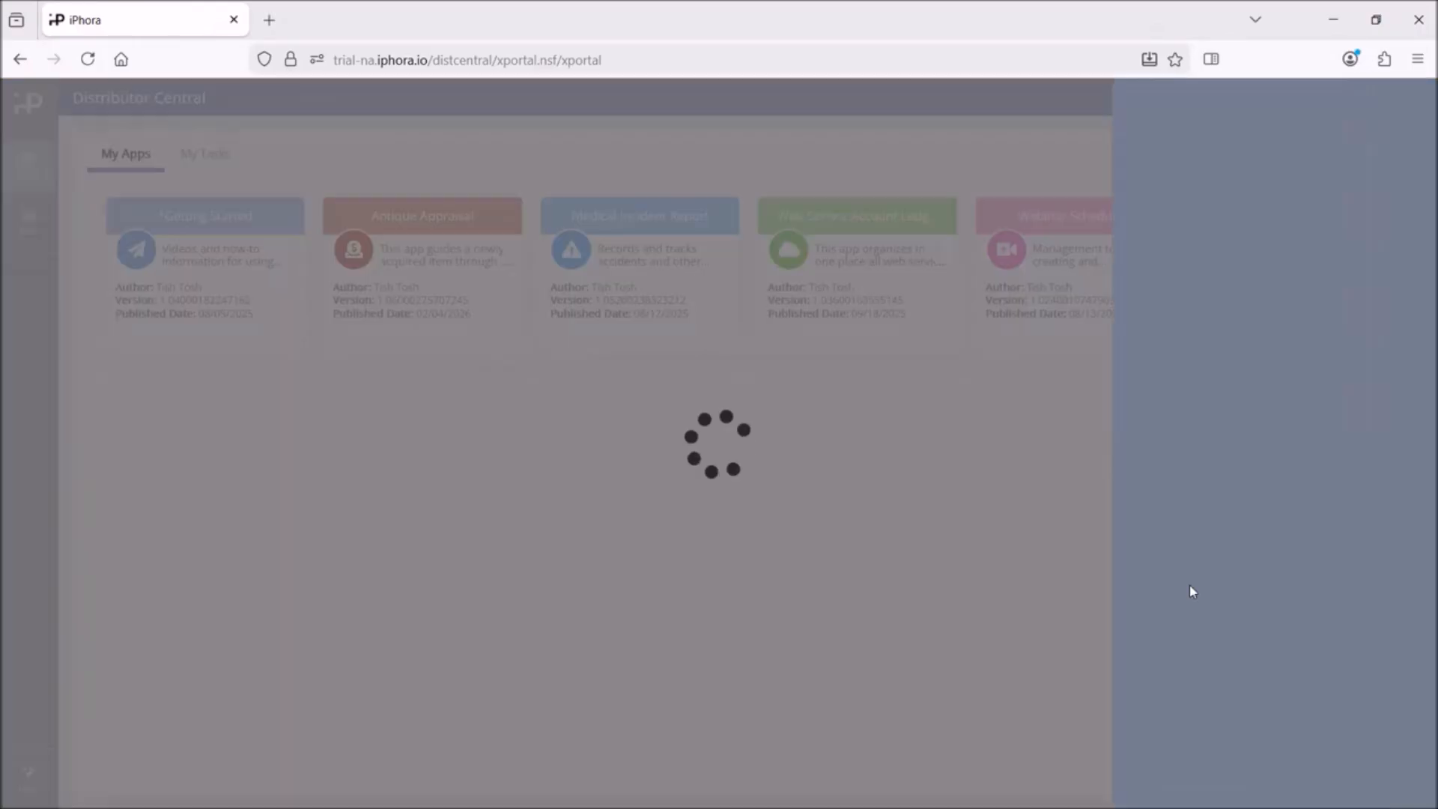
click(1177, 776)
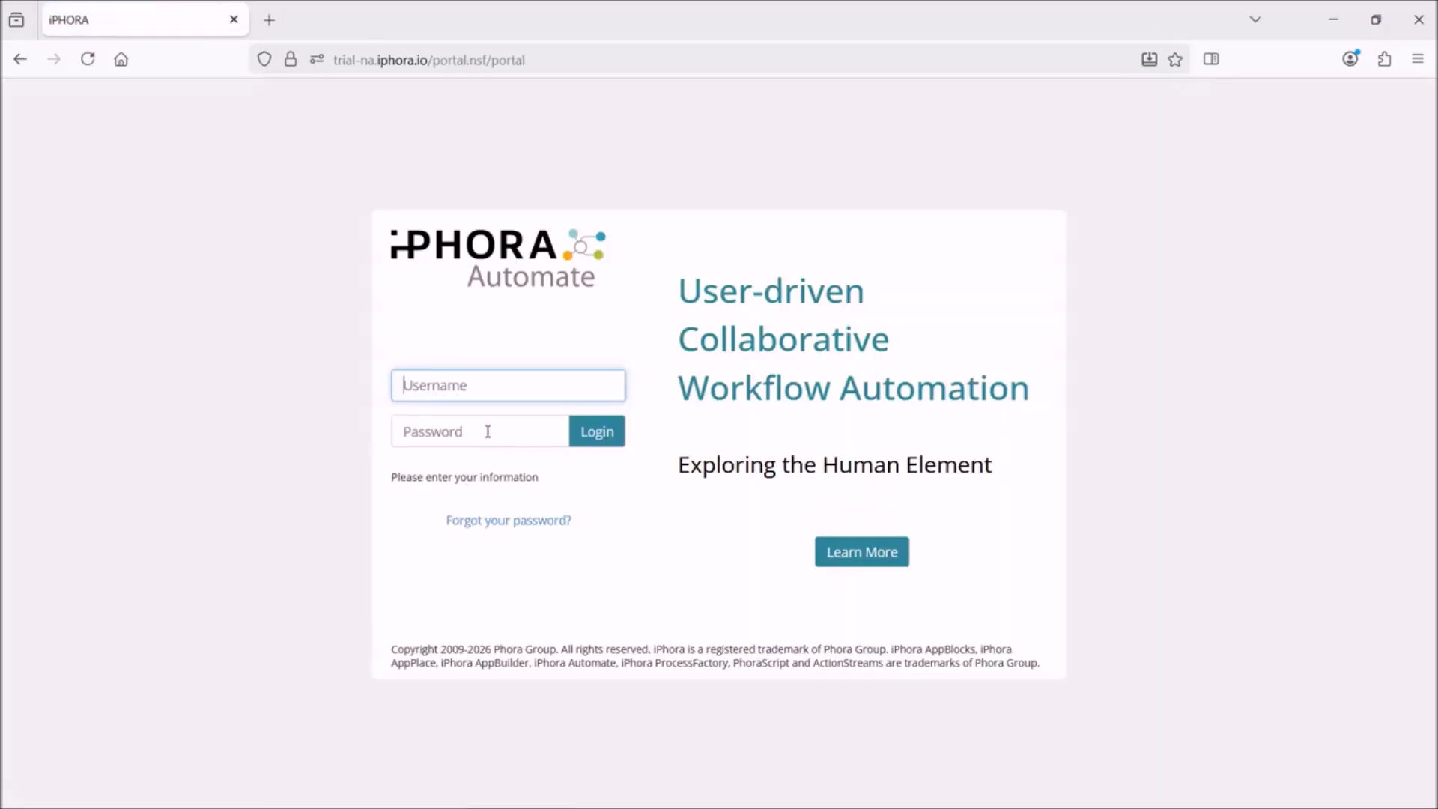
click(440, 379)
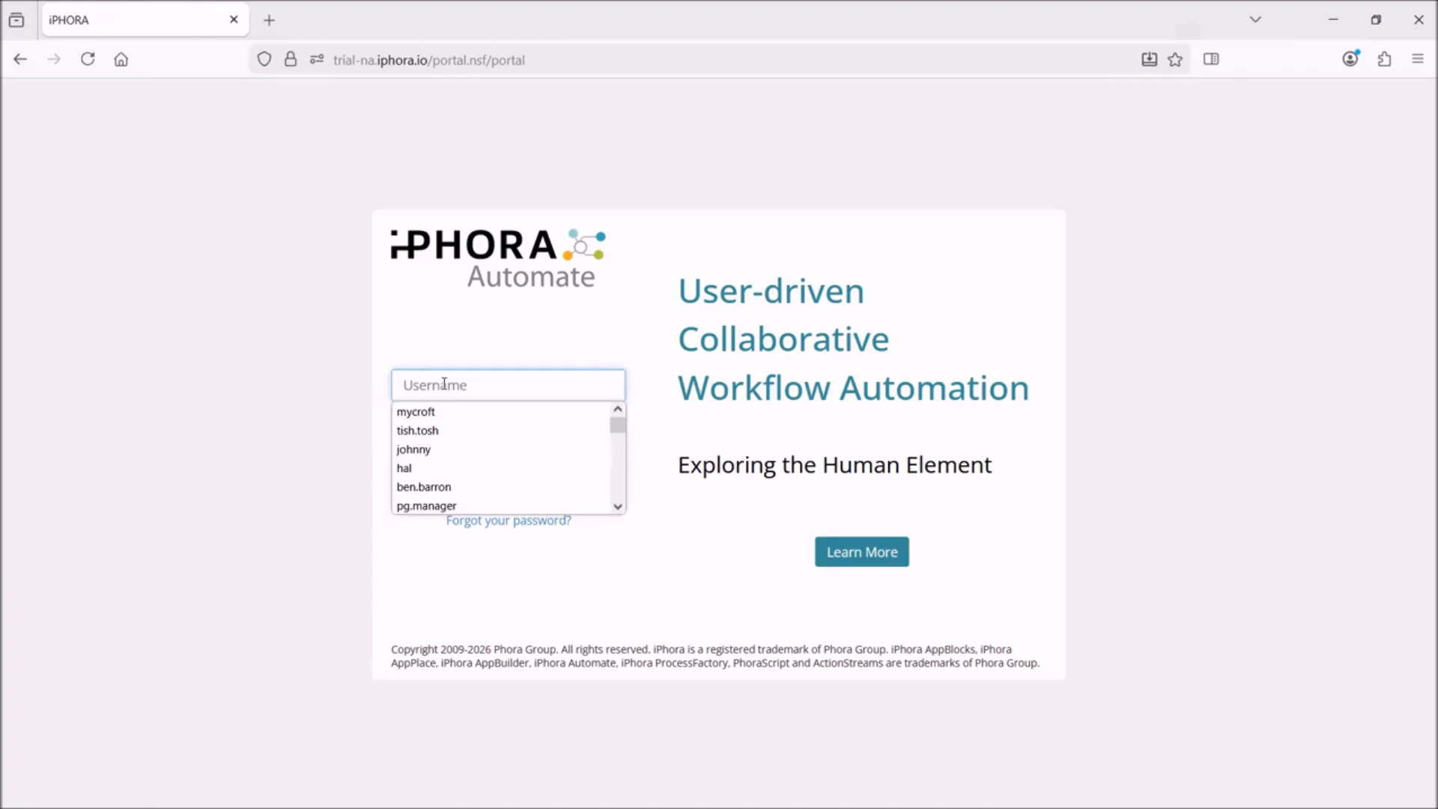
text(m)
click(442, 412)
click(452, 436)
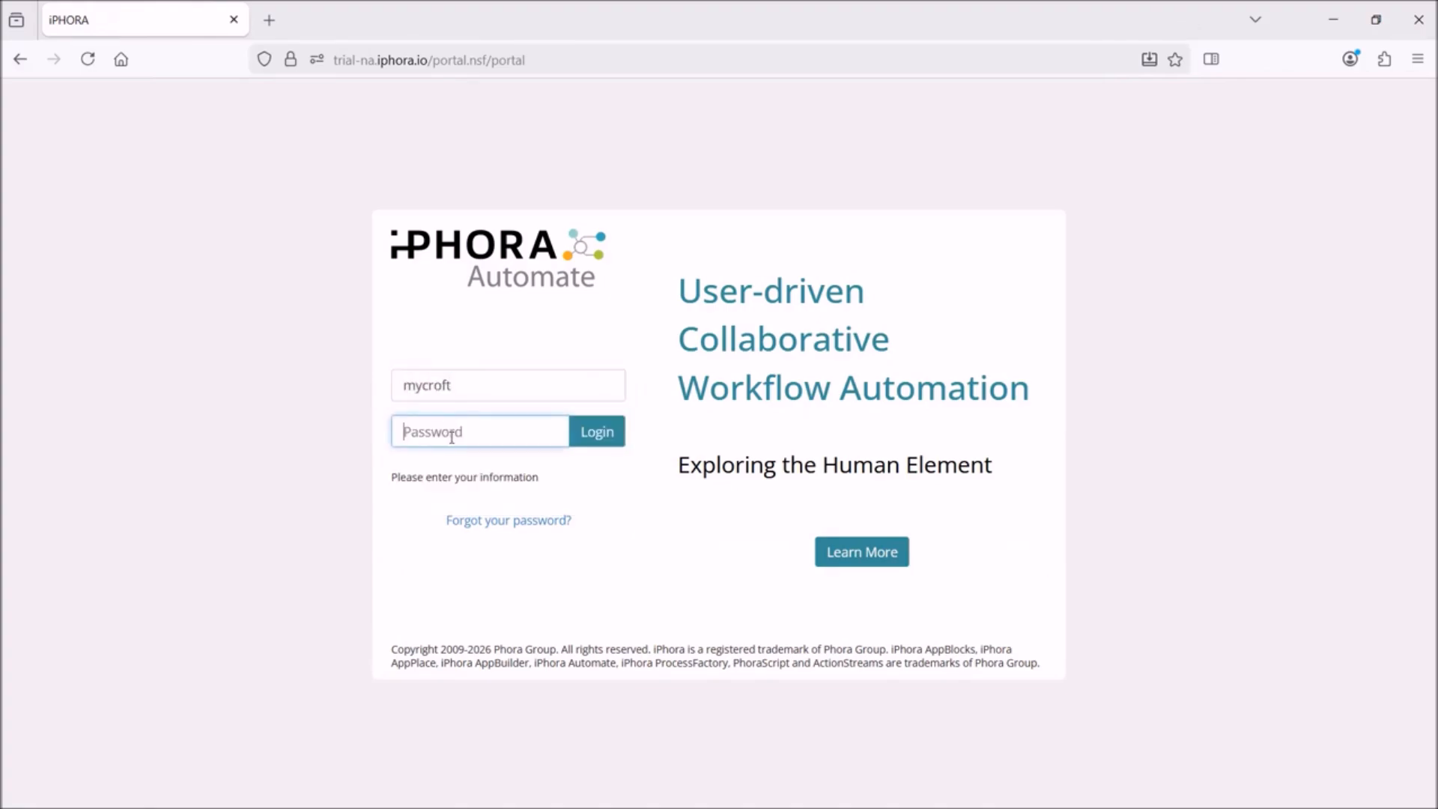
text(•••••••••)
click(589, 439)
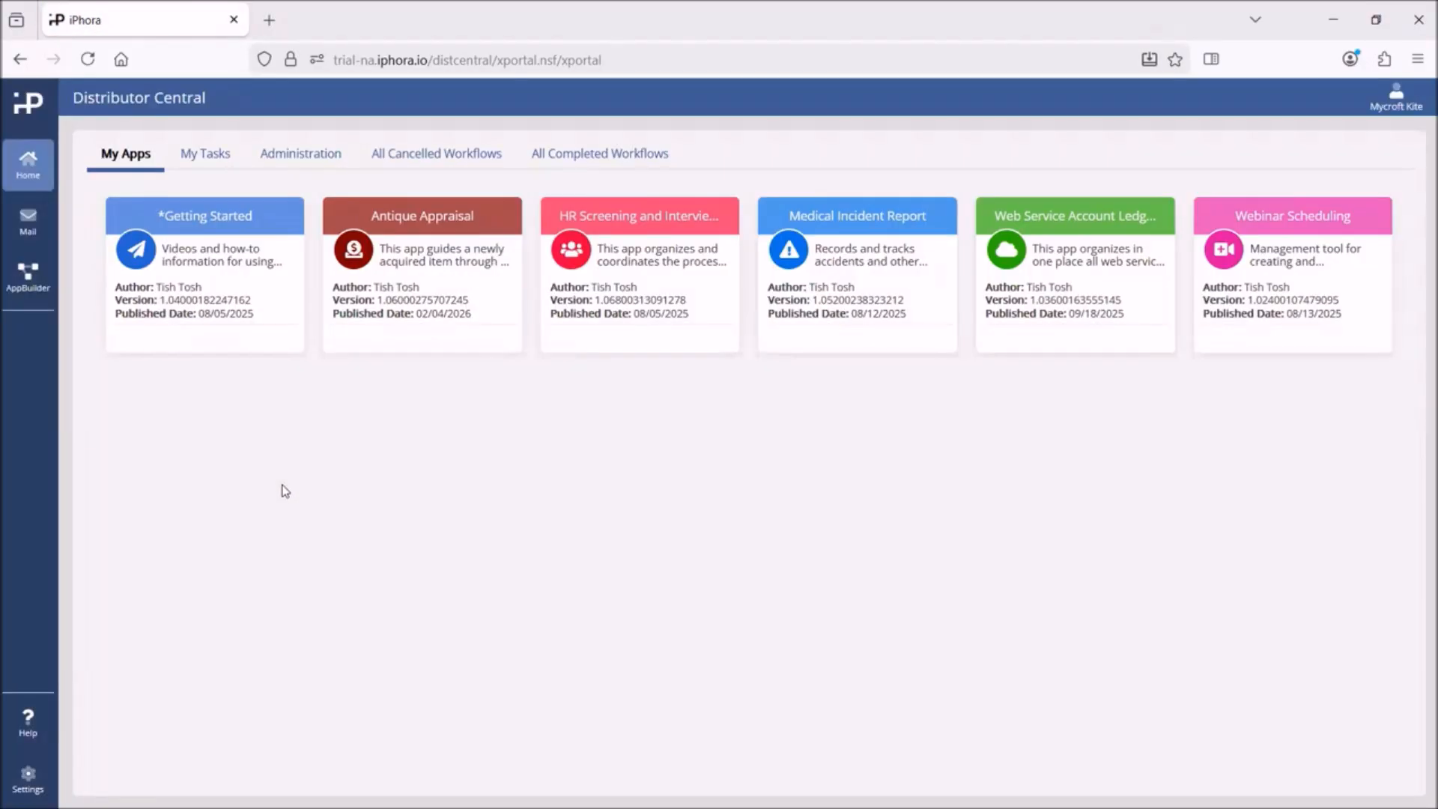
- Open the Antique Brass Telescope's Final Pricing task and review both appraisers' comments and estimated values
click(205, 155)
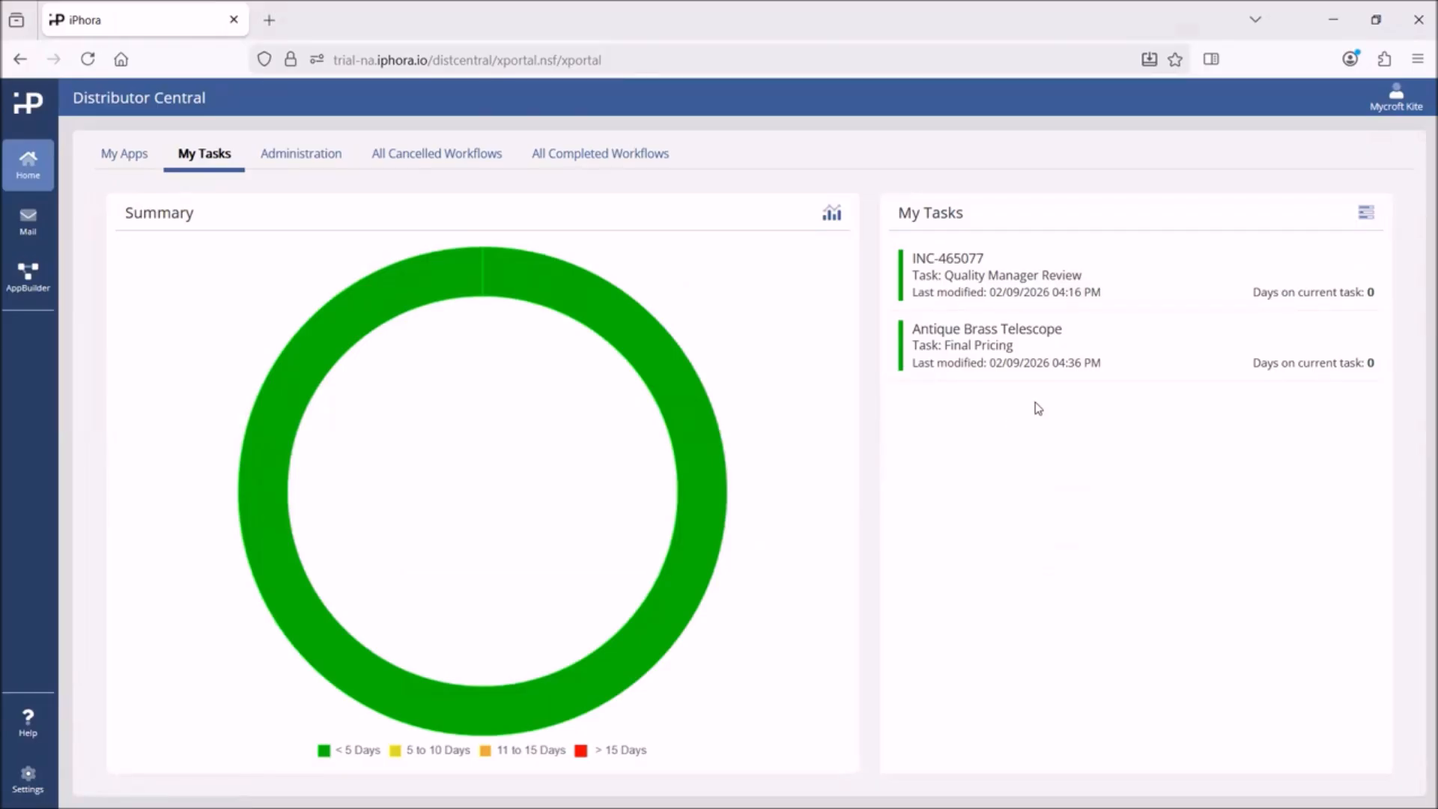
click(1015, 352)
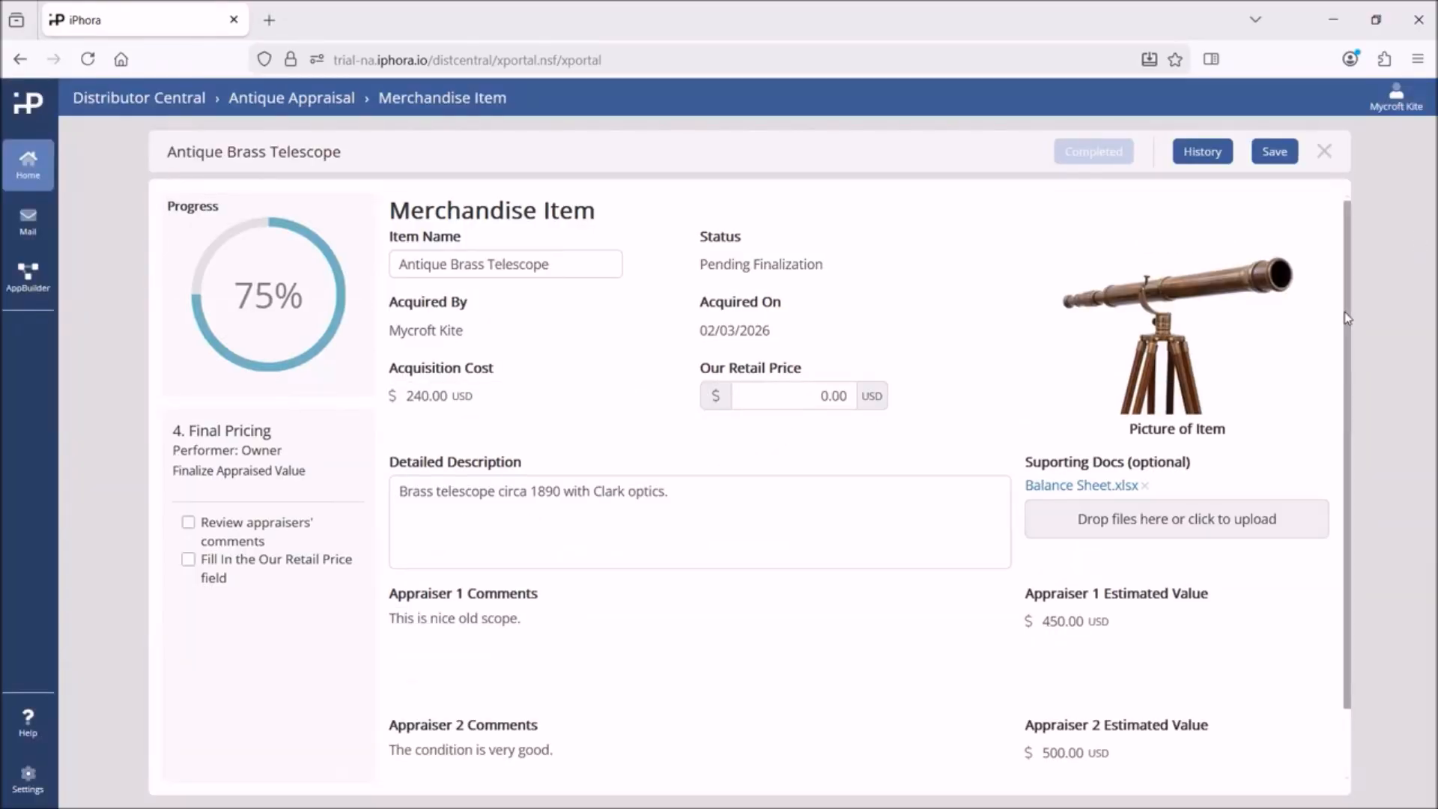
drag(1346, 318, 1359, 385)
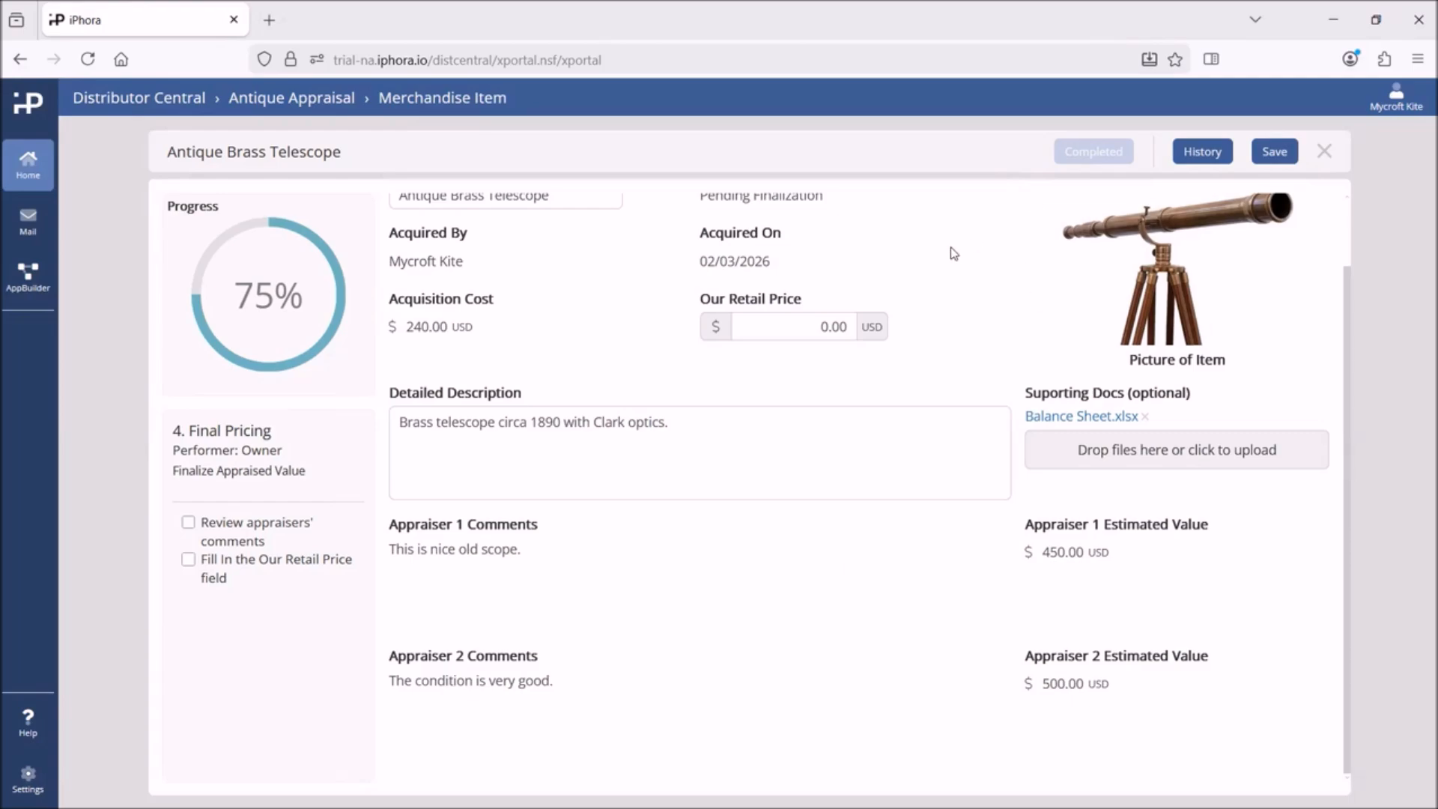
- Set Our Retail Price for the telescope to 600.00 USD
click(817, 326)
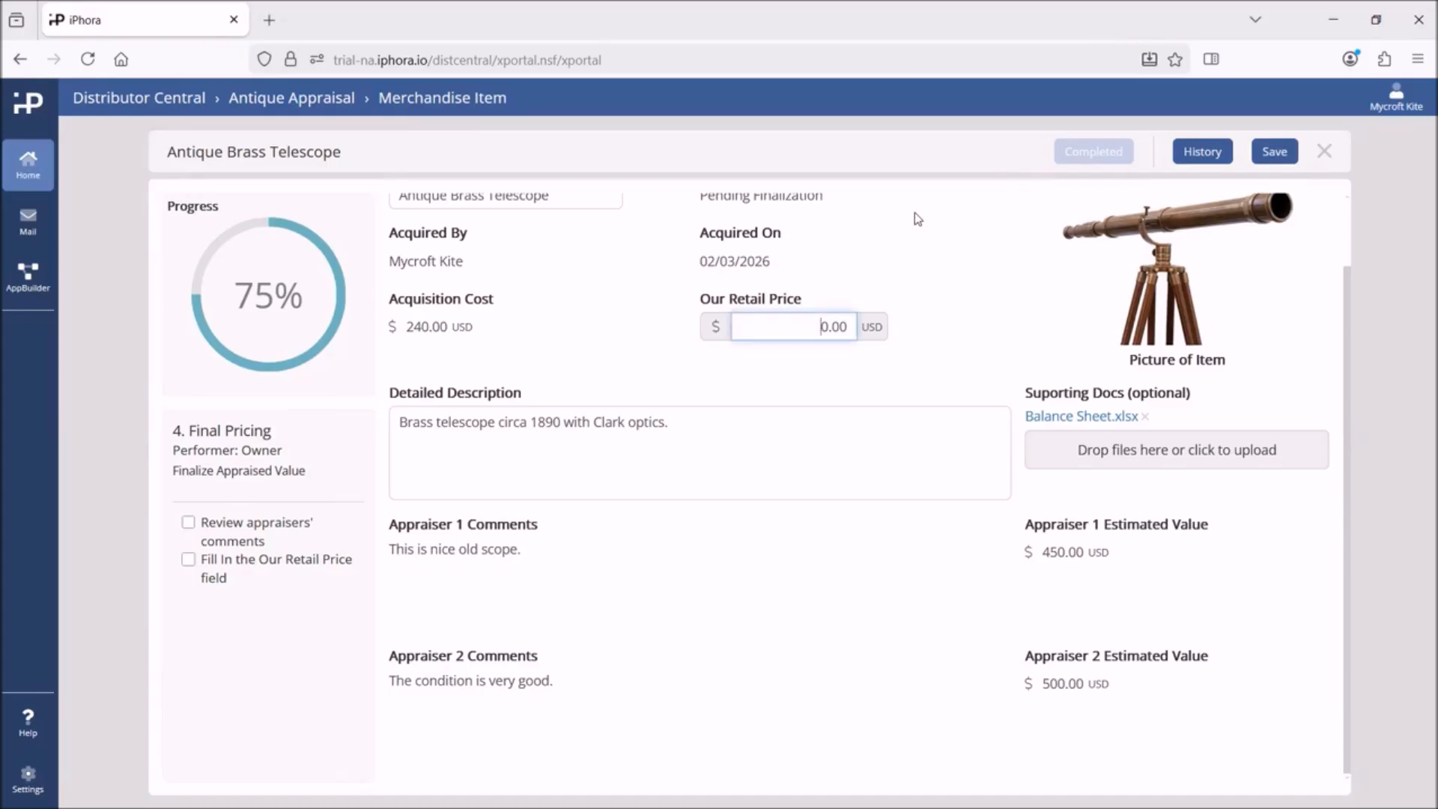
key(Delete)
key(Delete)
text(600)
- Mark the retail price and comment review tasks as done and complete the Final Pricing stage
click(244, 562)
click(230, 526)
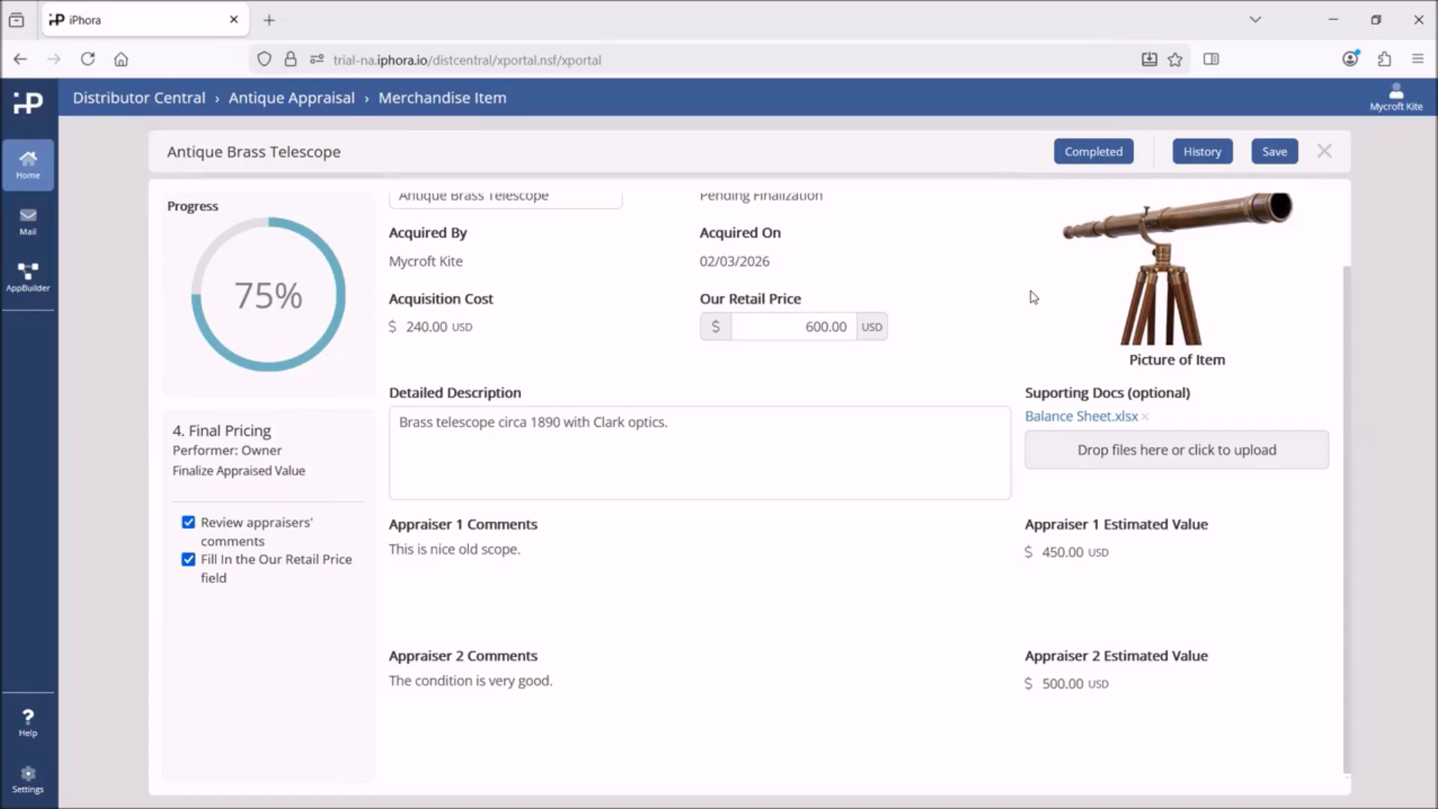
click(1098, 154)
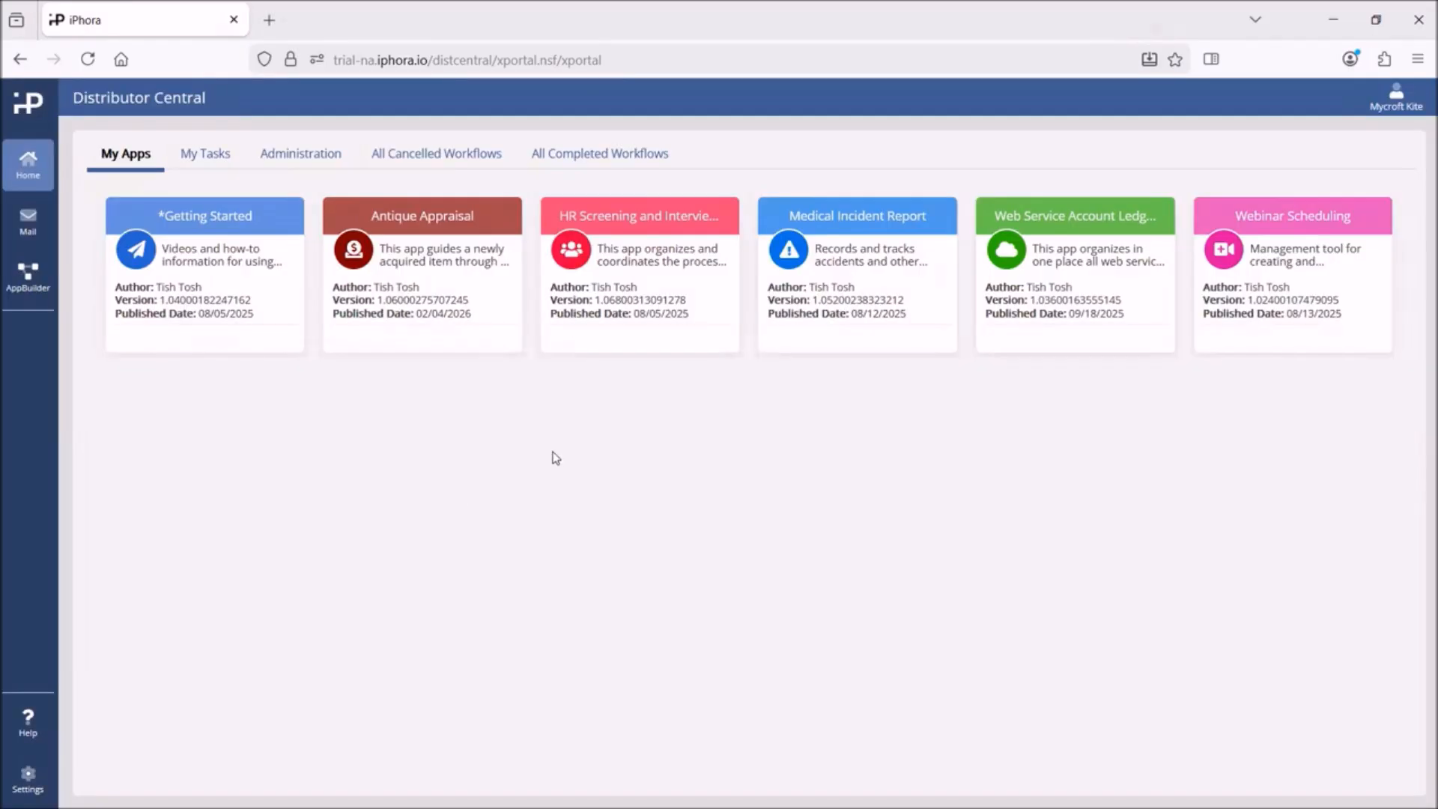
- Check the telescope's retail value and status in the Antique Appraisal inventory, and return to the Distributor Central home page
click(411, 276)
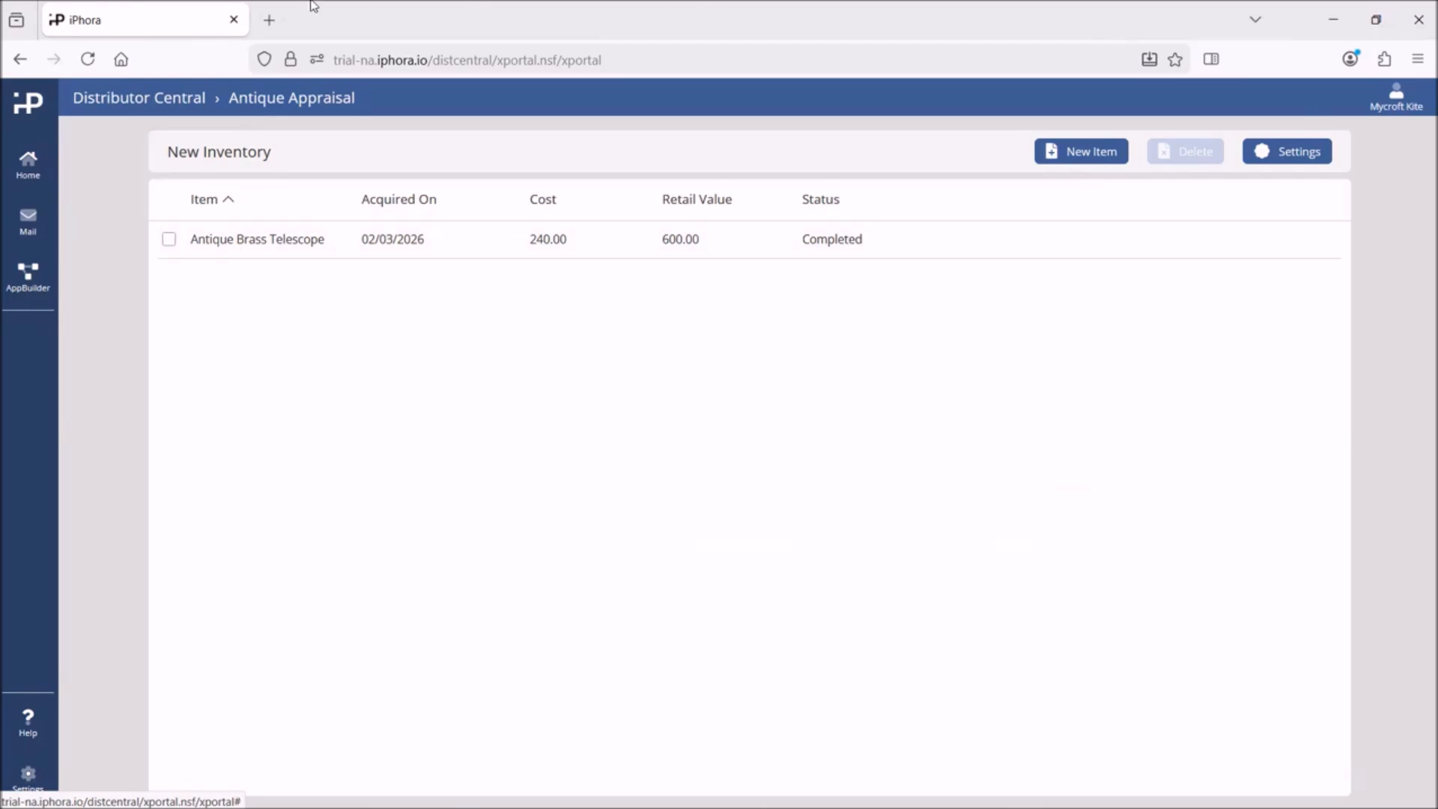
click(120, 99)
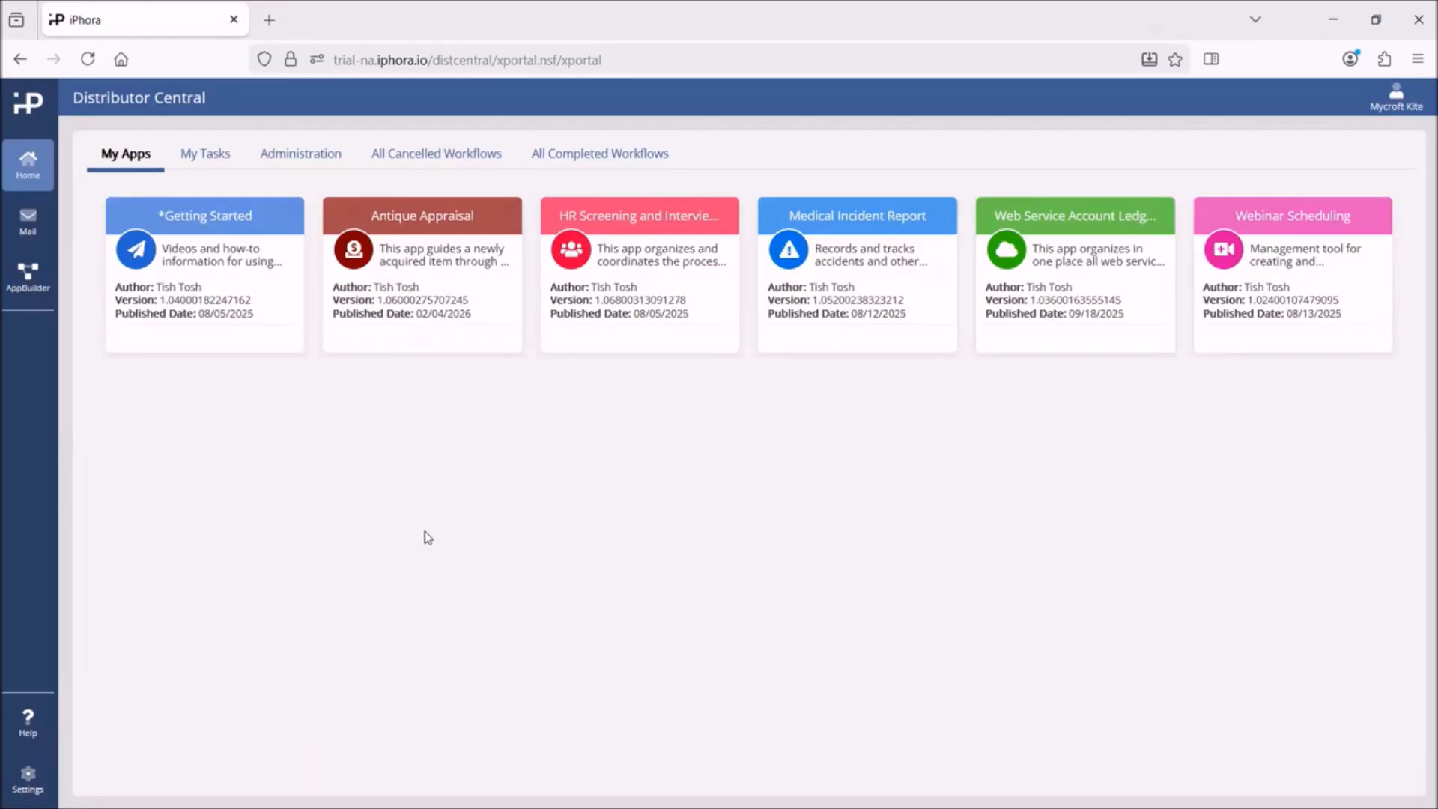